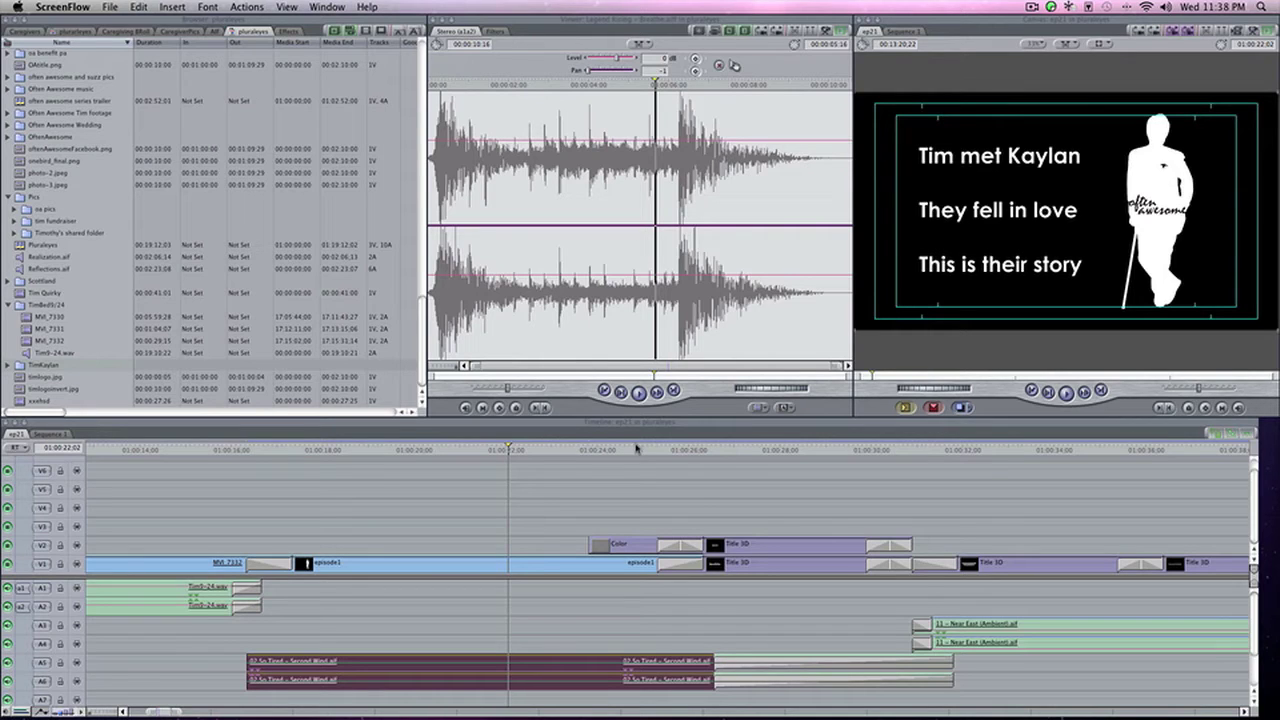
Bring the Final Cut Pro window with the ep21 sequence to the front
click(515, 427)
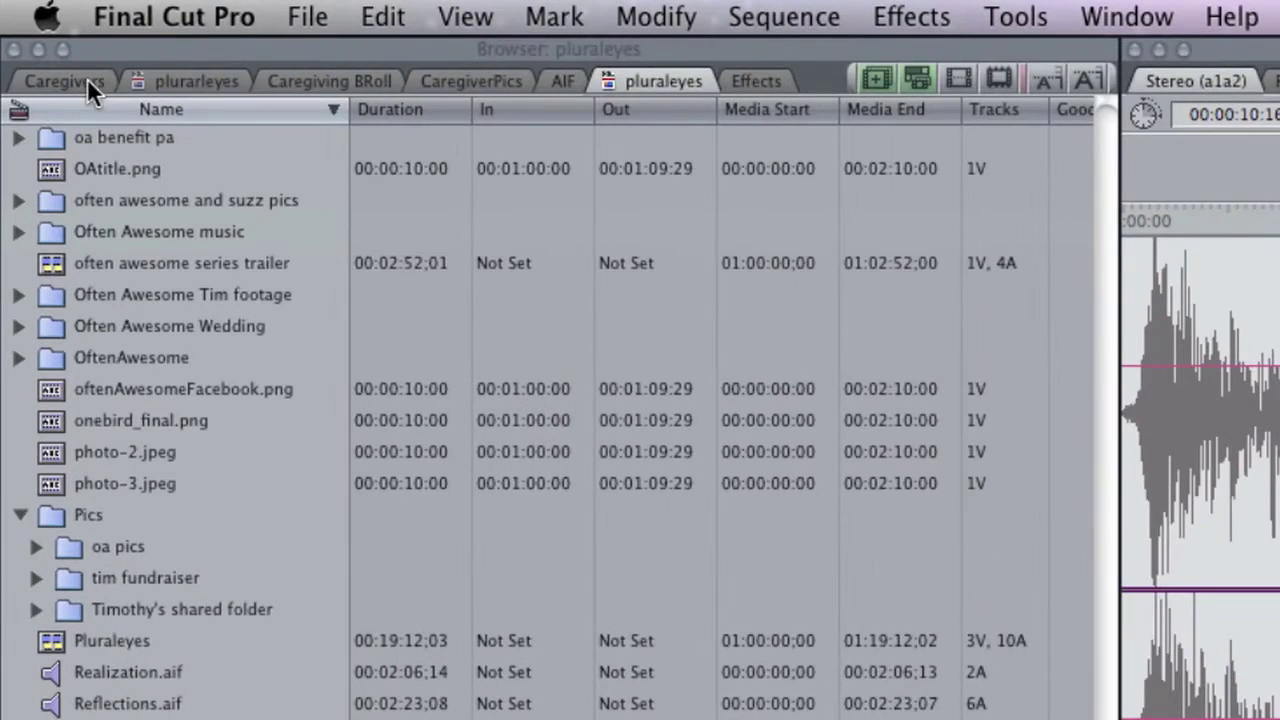
Open the Skye Will sequence from the Caregivers bin and mute tracks A3 and A4
click(27, 31)
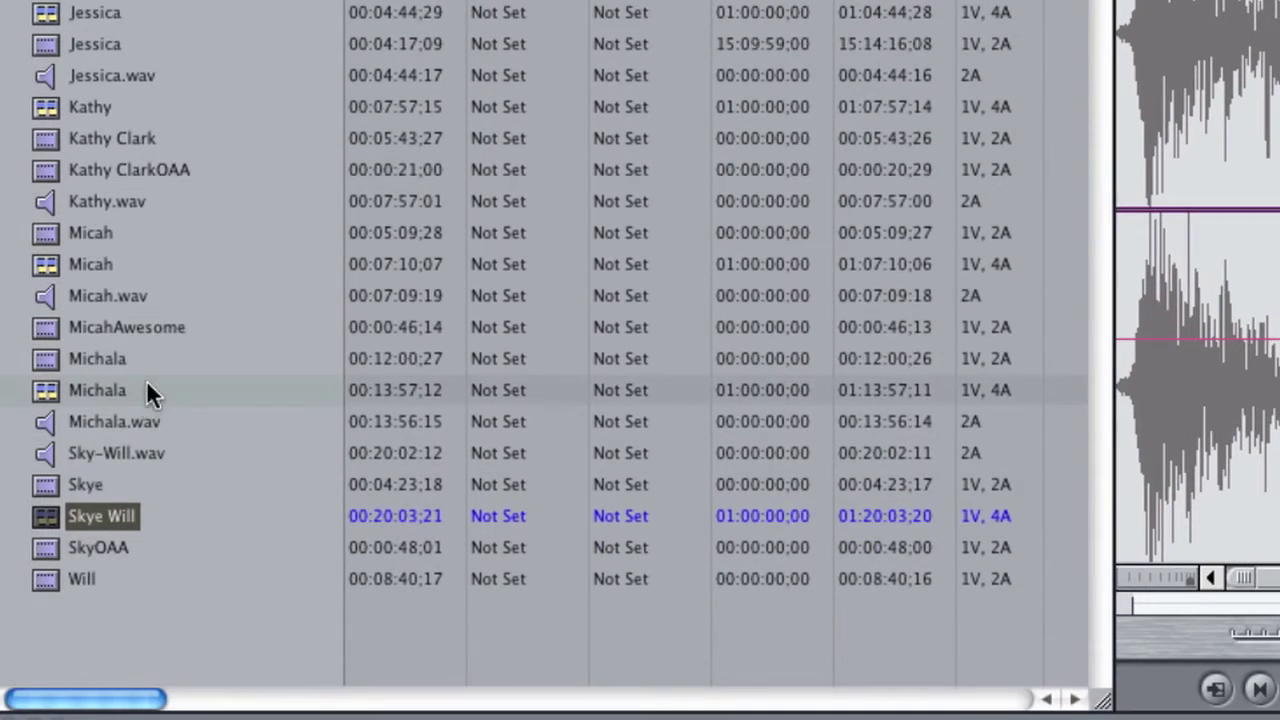
click(51, 518)
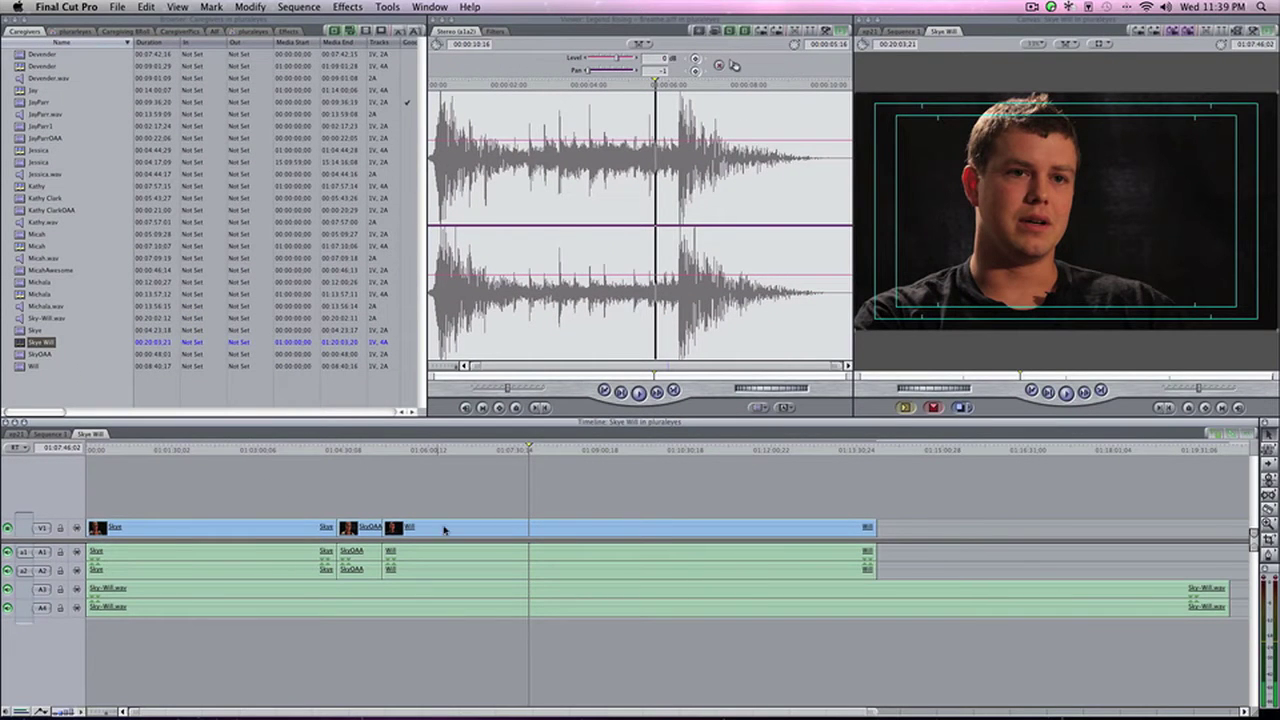
click(8, 589)
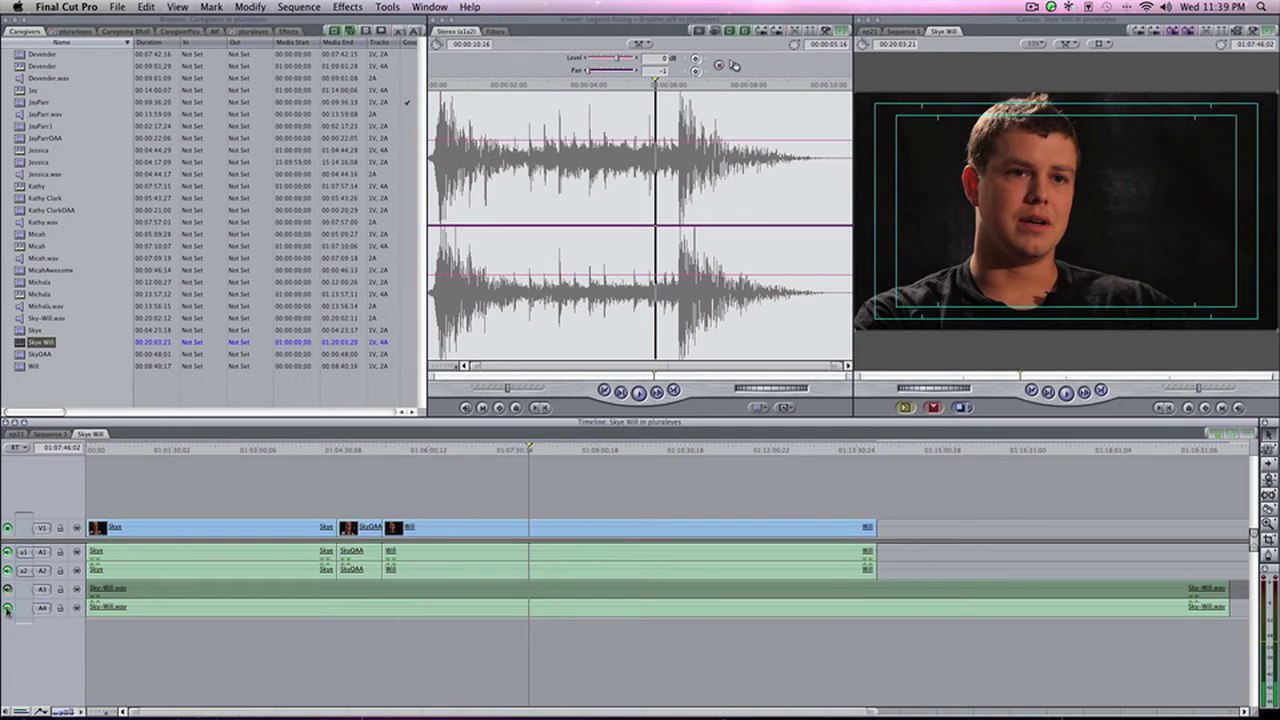
click(8, 608)
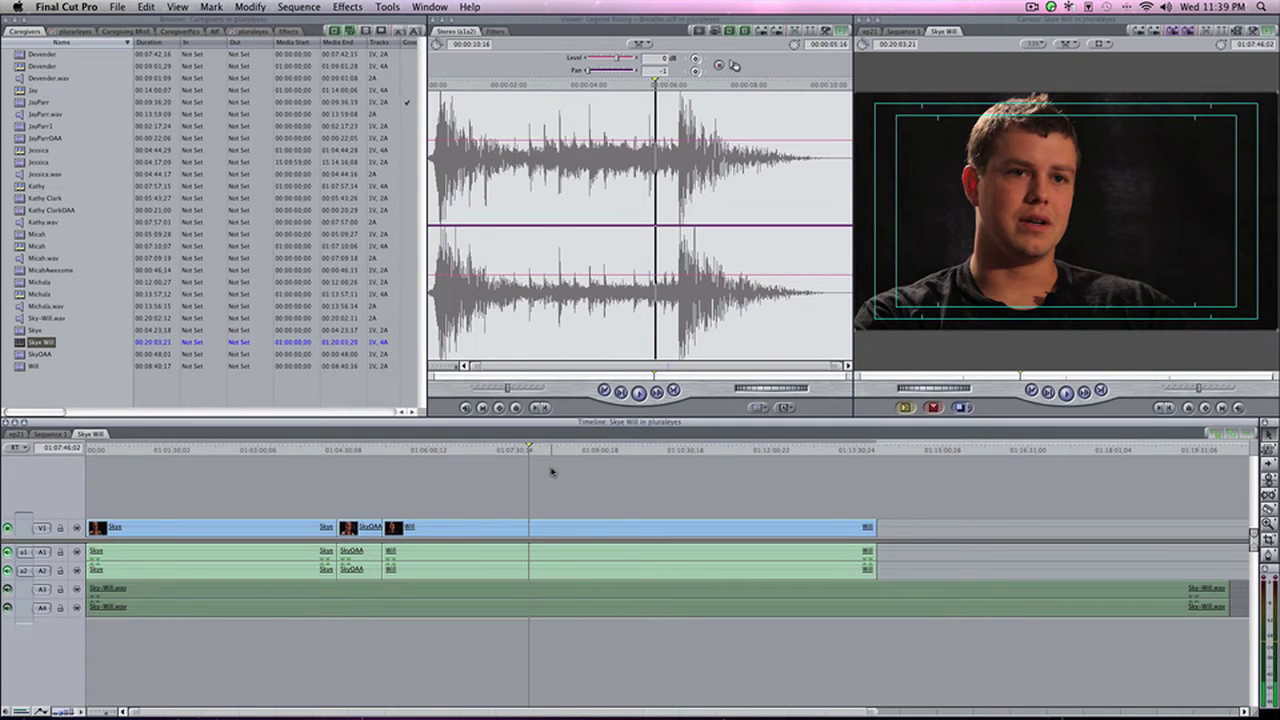
Play back the camera audio, then re-enable tracks A3 and A4
key(space)
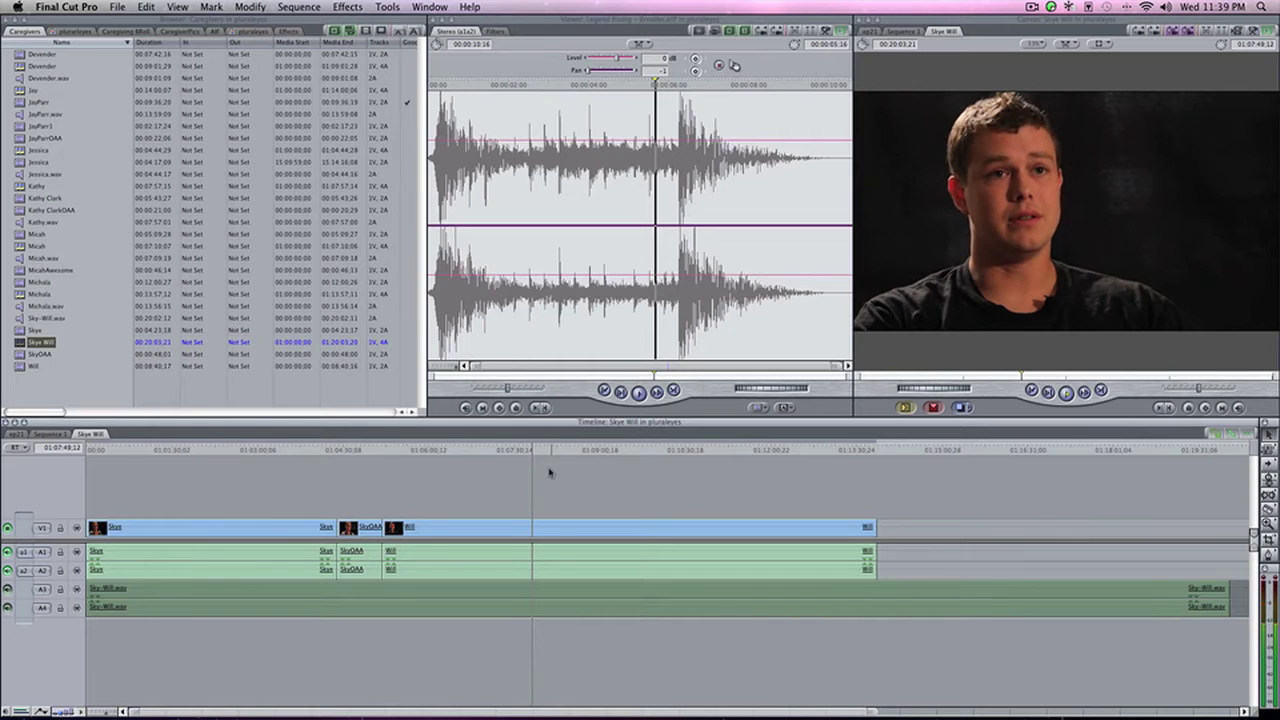
key(space)
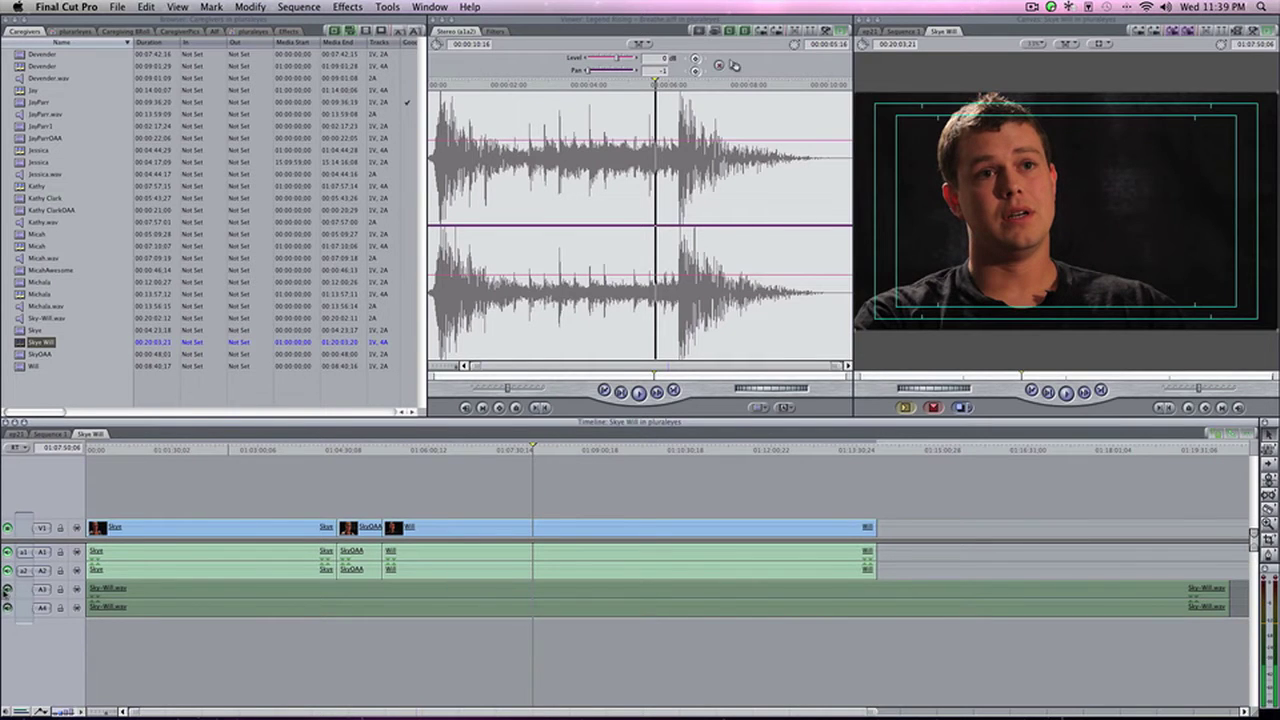
click(8, 589)
click(8, 607)
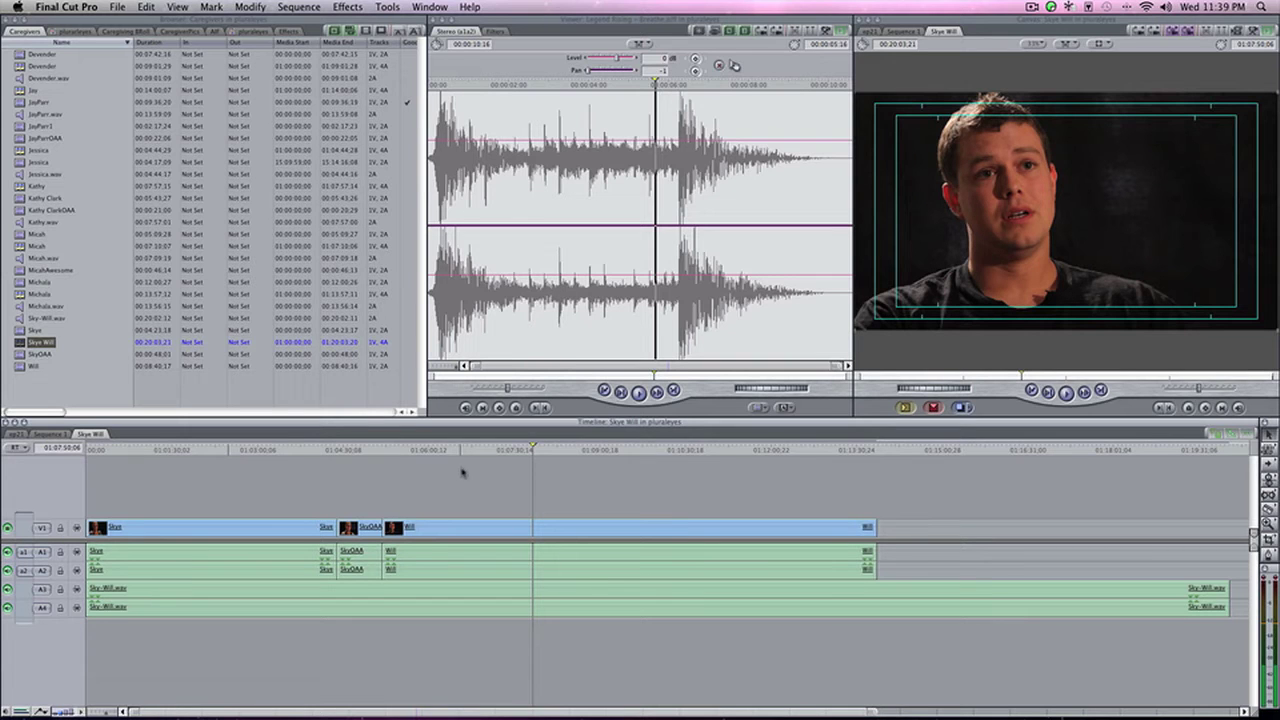
Launch PluralEyes, choose Skye Will as the sequence, and sync it into Skye Will 010
mouse_move(566, 714)
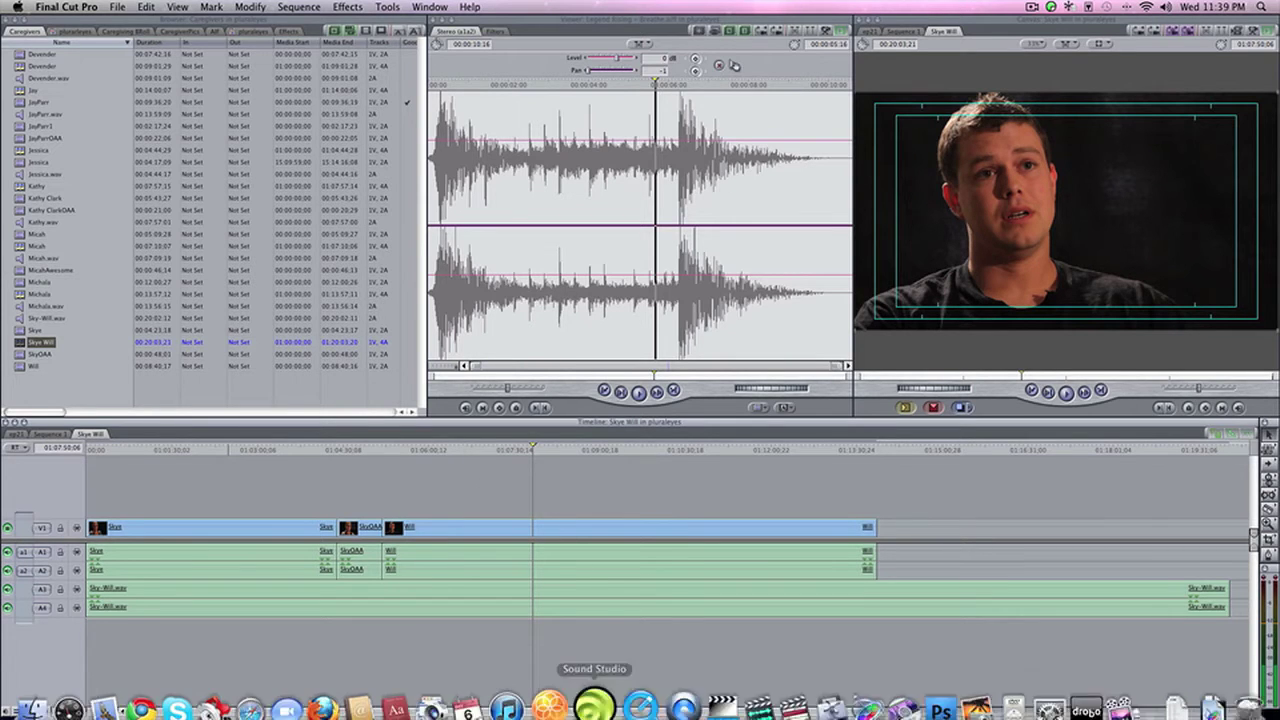
click(556, 690)
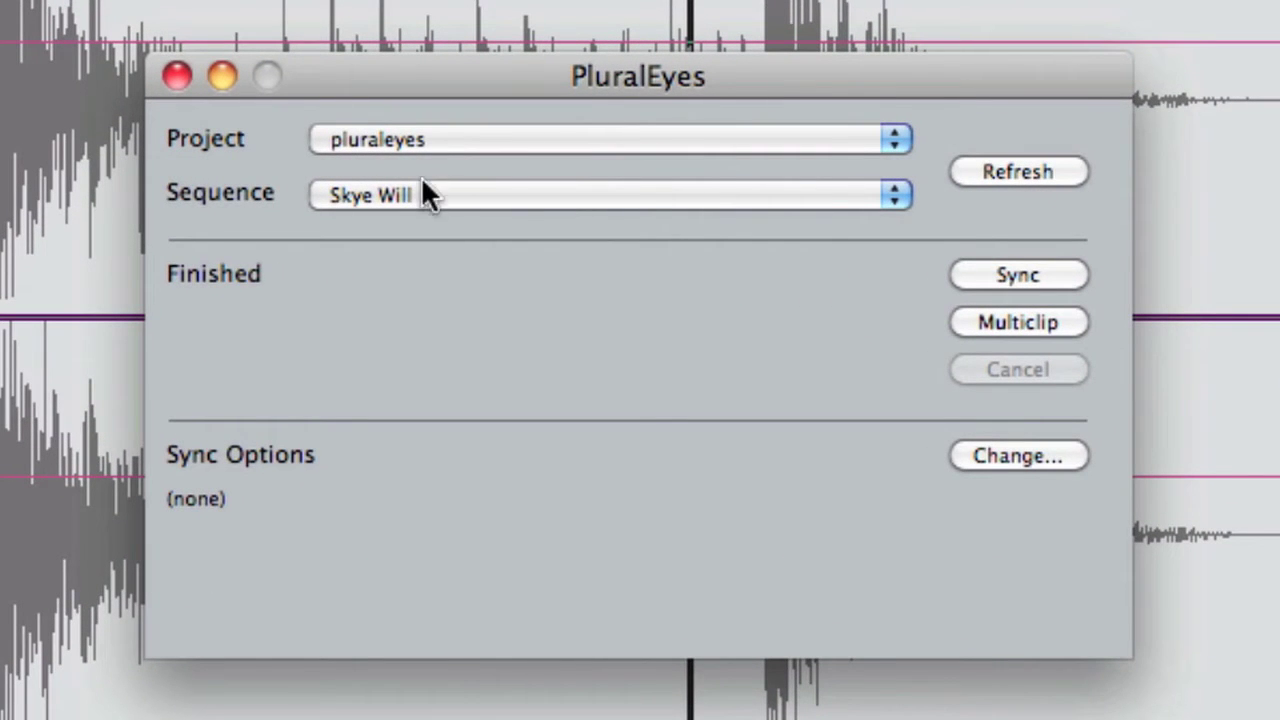
click(377, 196)
scroll(590, 300, up, 5)
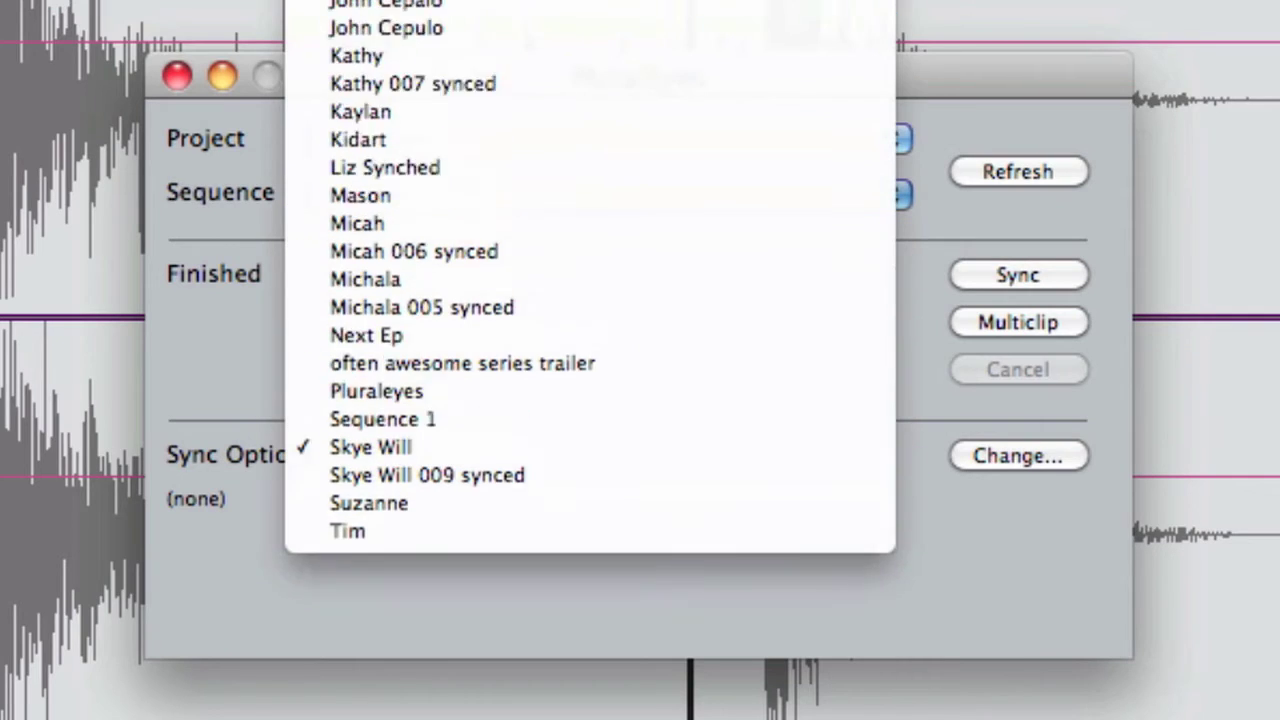
scroll(515, 291, up, 10)
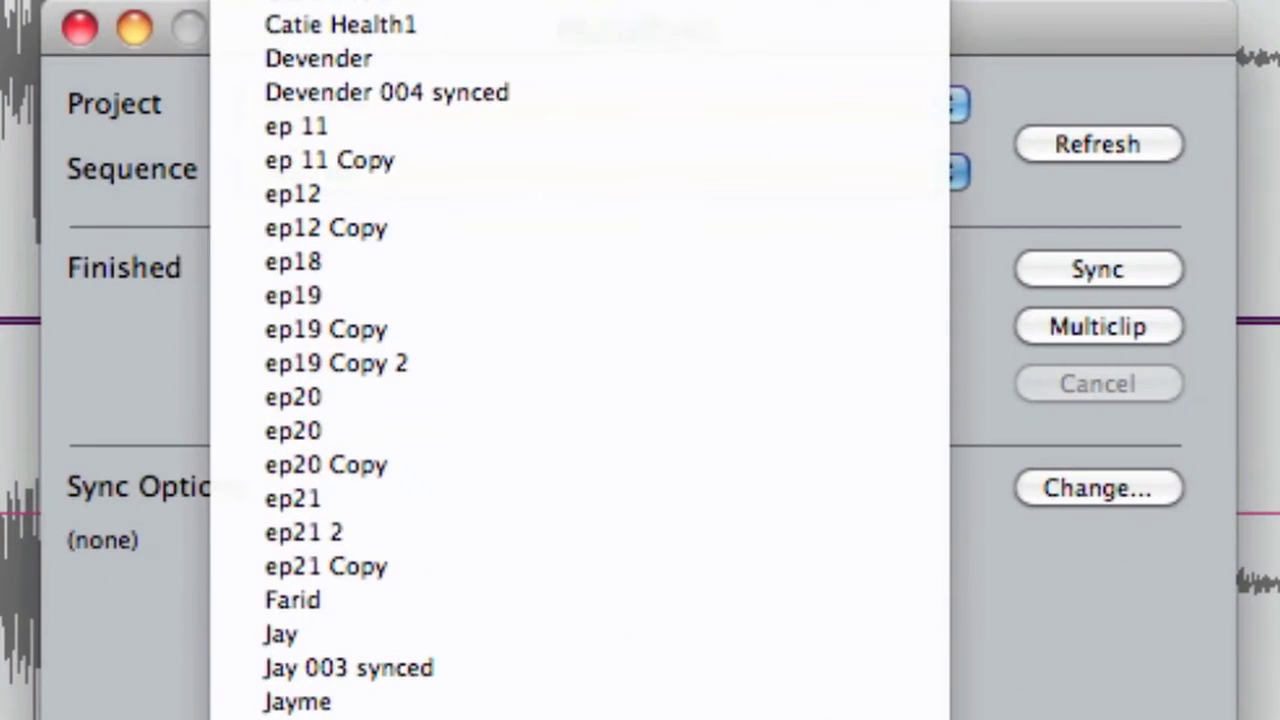
click(583, 488)
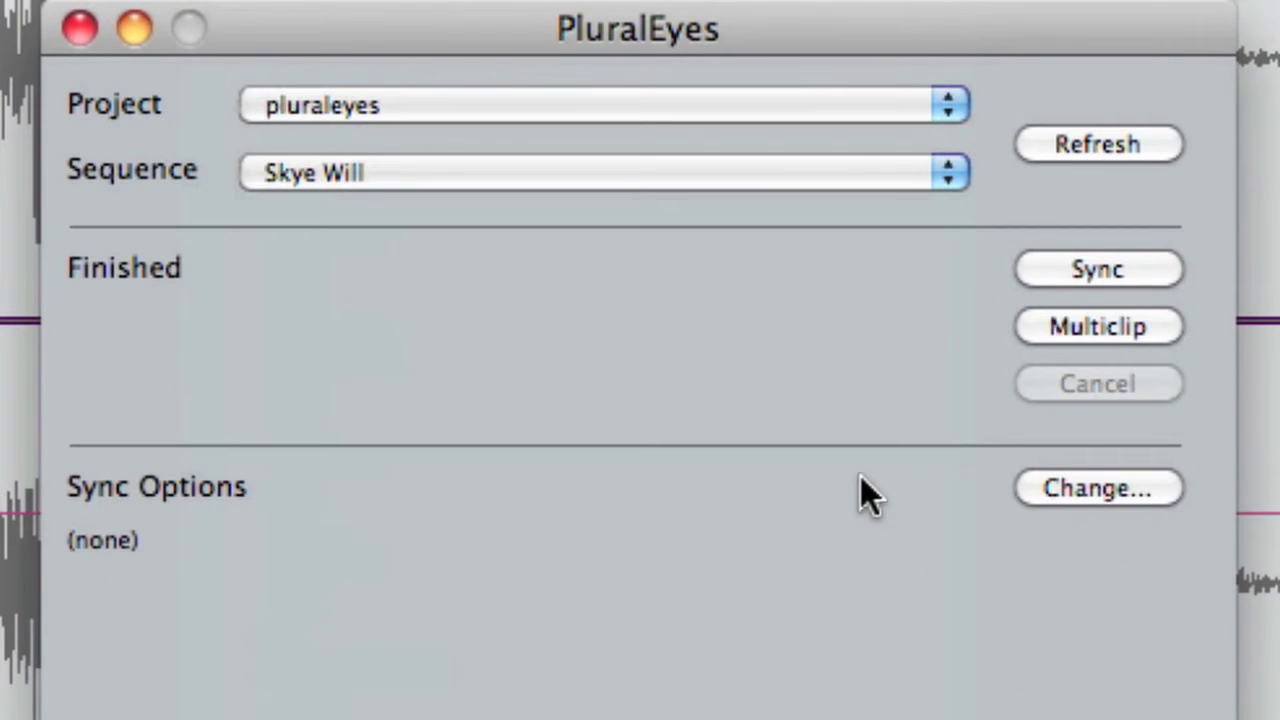
click(1095, 270)
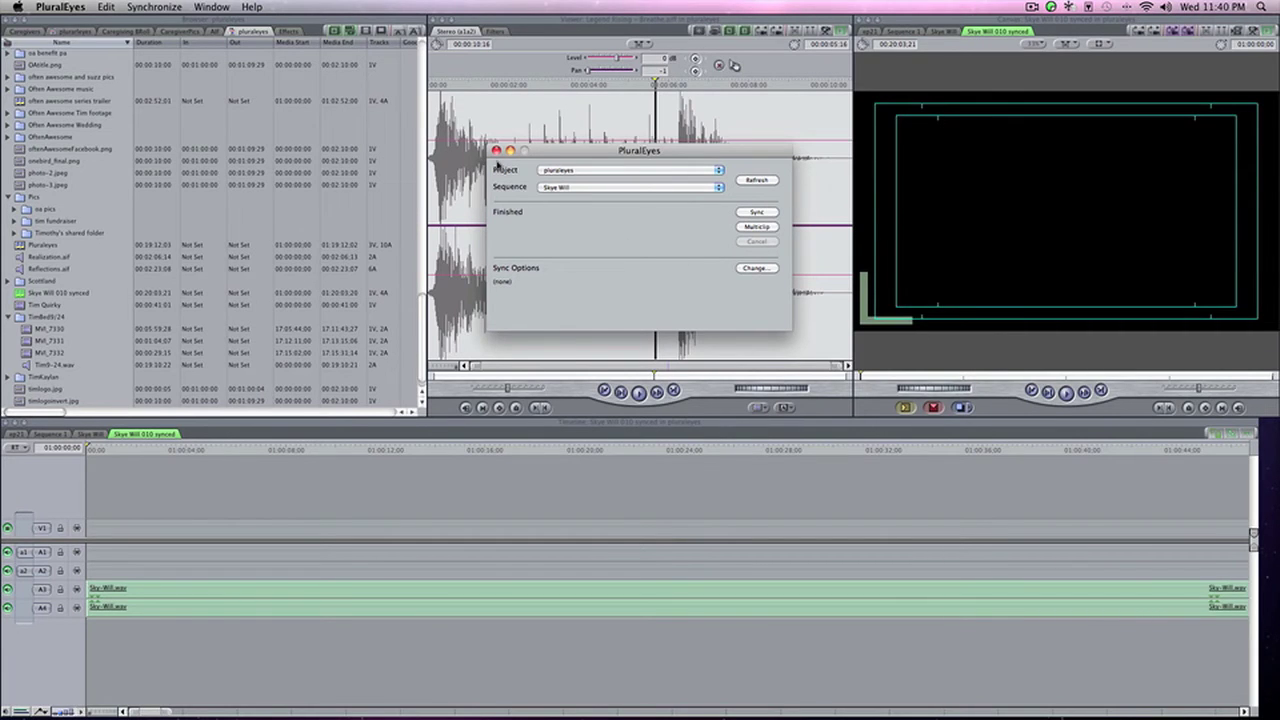
Close PluralEyes and fit the whole Skye Will 010 sequence in the timeline with Shift+Z
click(496, 151)
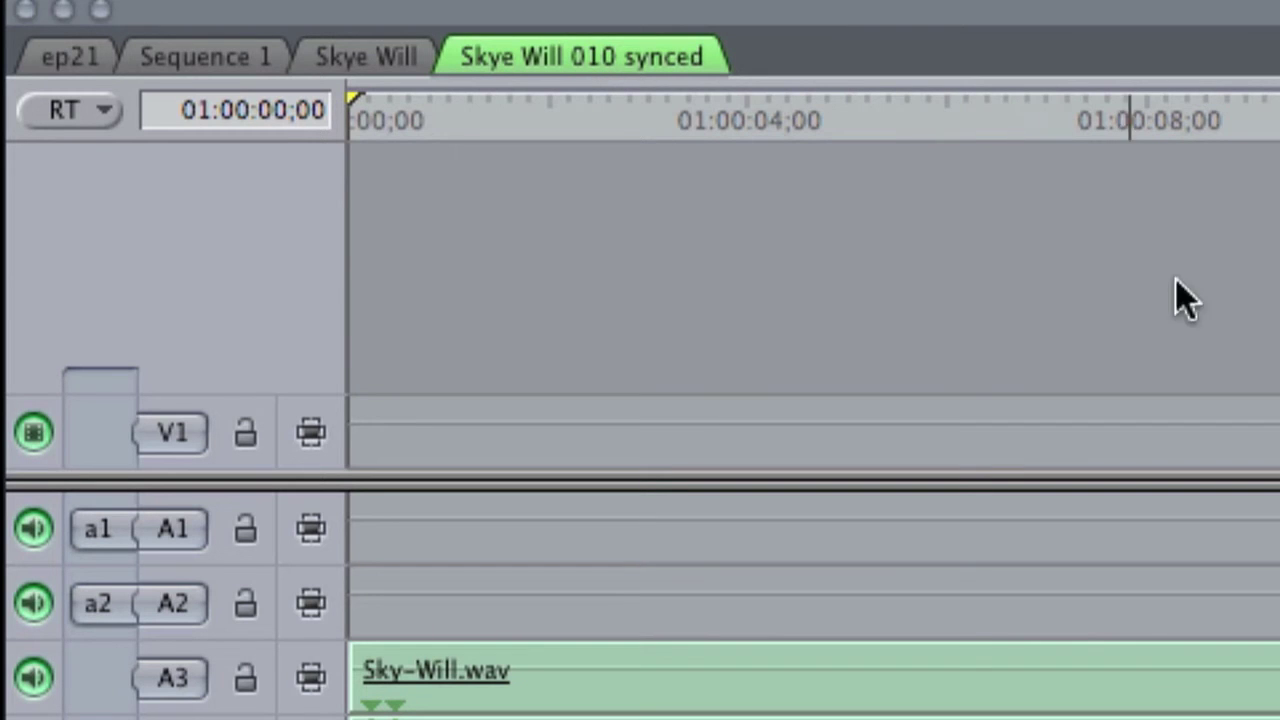
key(shift+z)
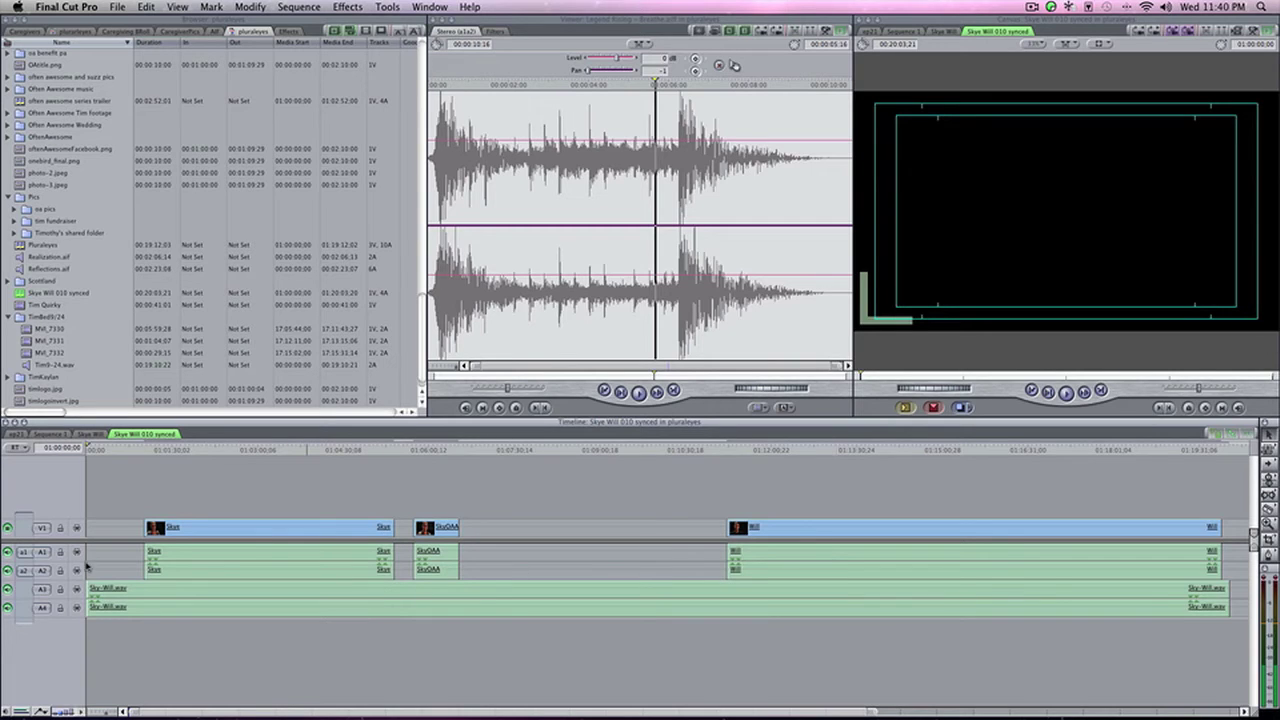
Mute A3 and A4, then play from the first Skye clip to check camera sync
click(8, 589)
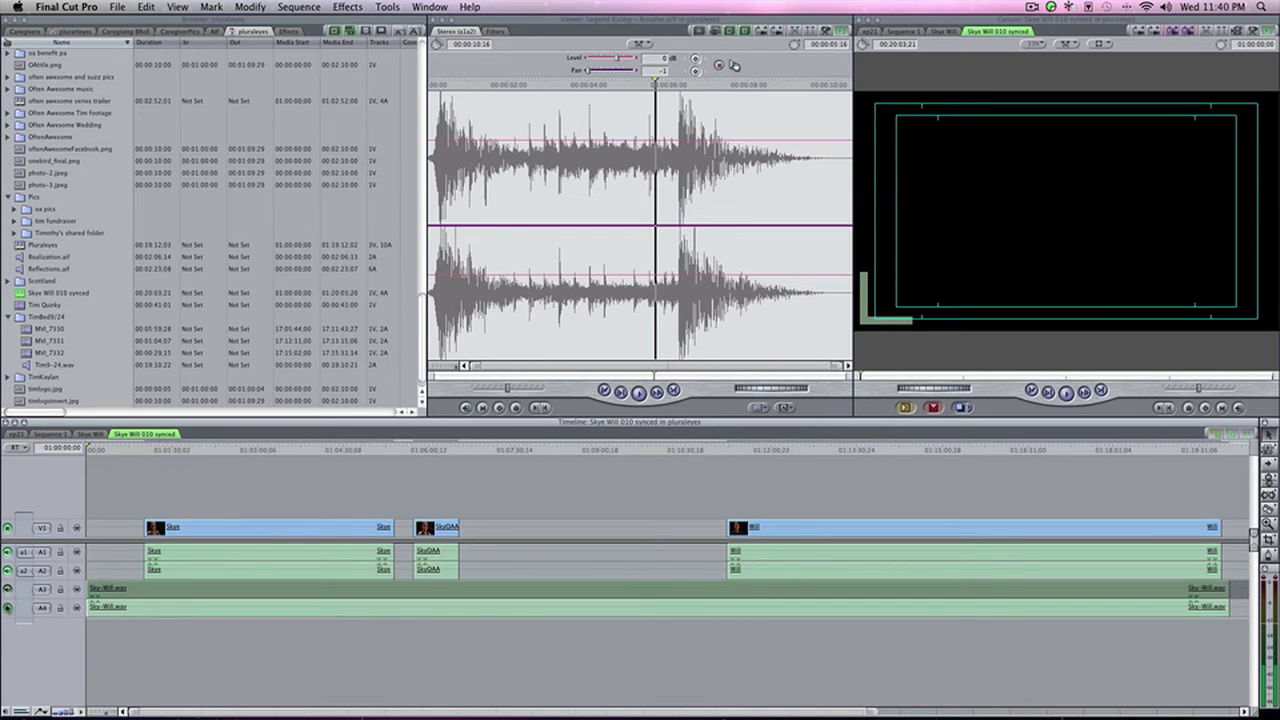
click(8, 607)
click(178, 450)
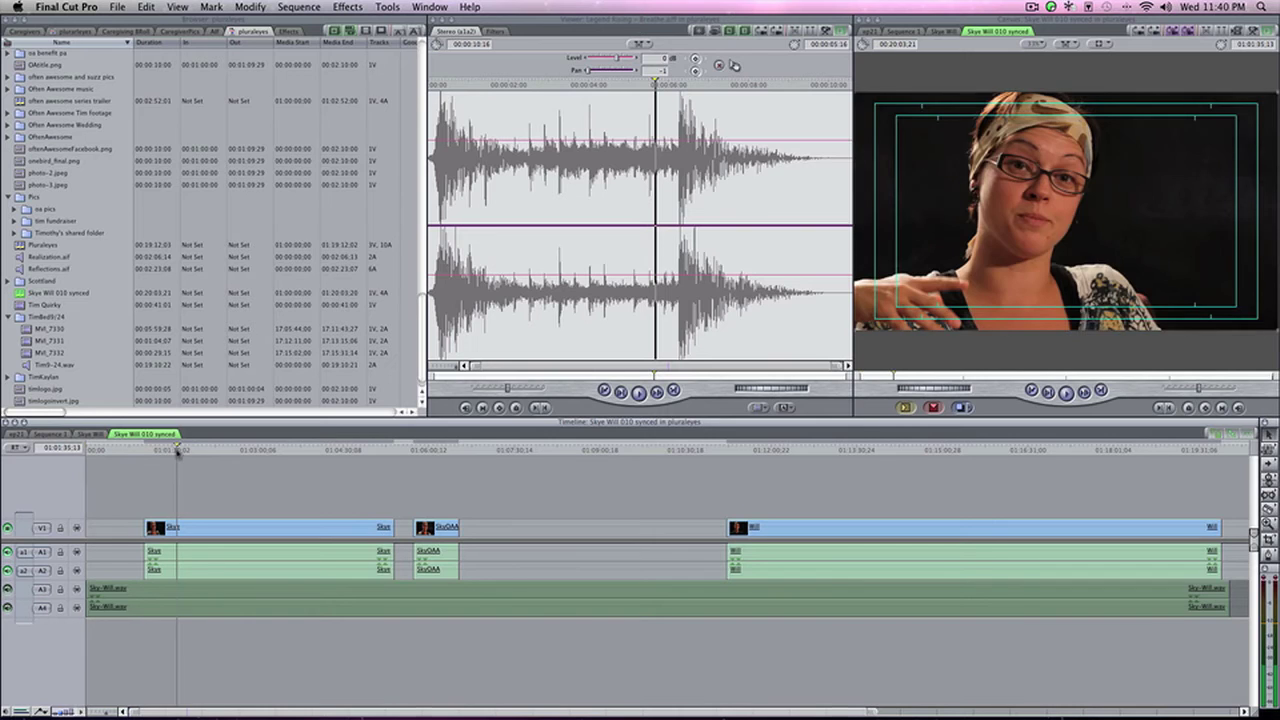
key(space)
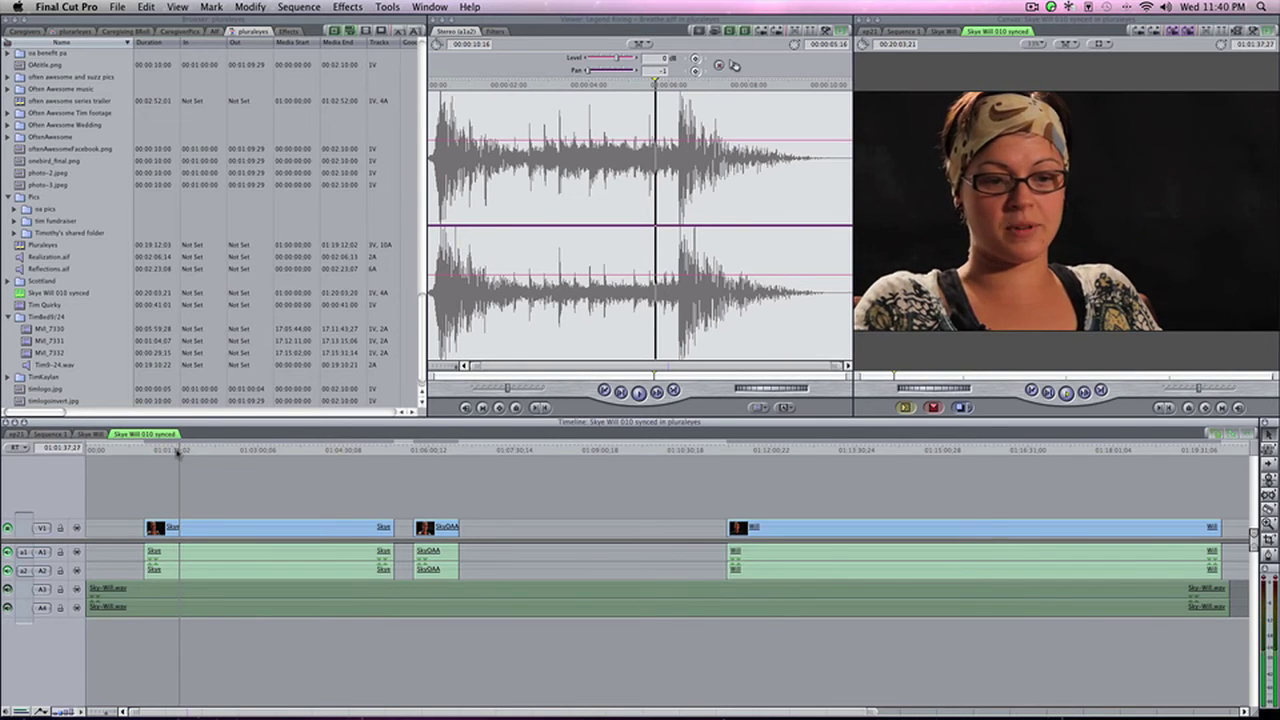
key(space)
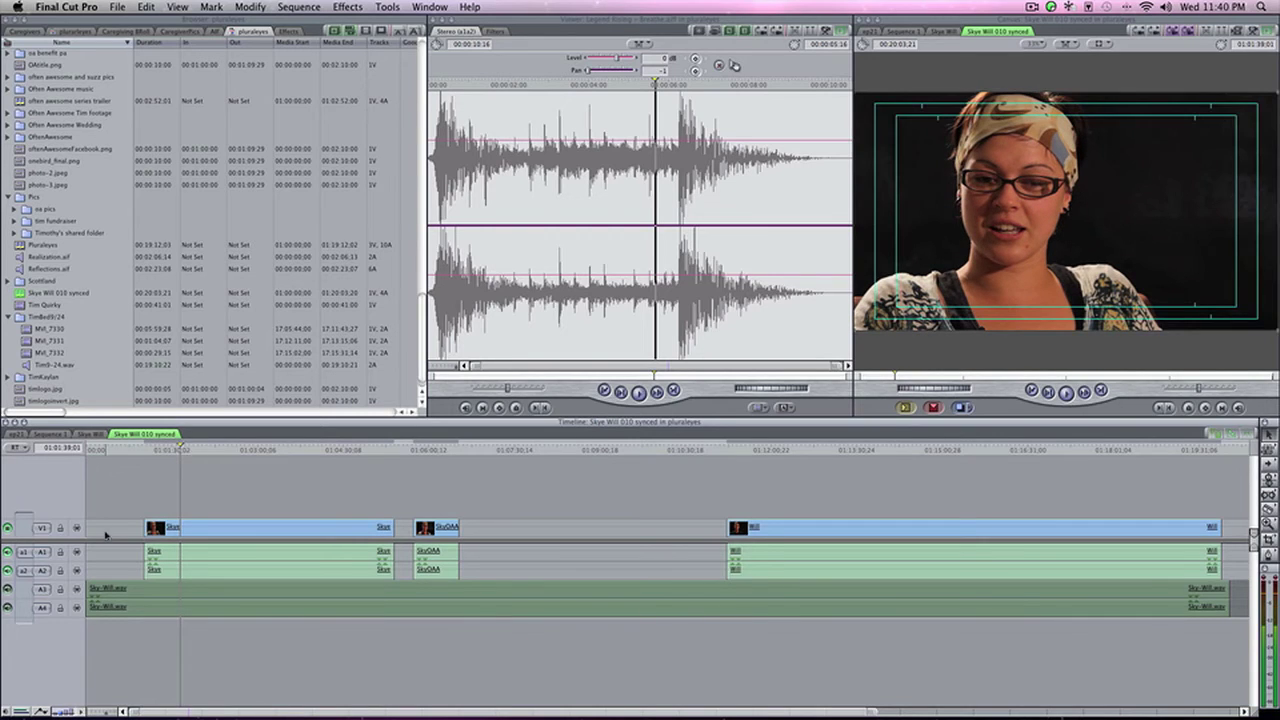
Mute camera tracks A1 and A2, unmute A3 and A4, and play the recorder audio
click(7, 570)
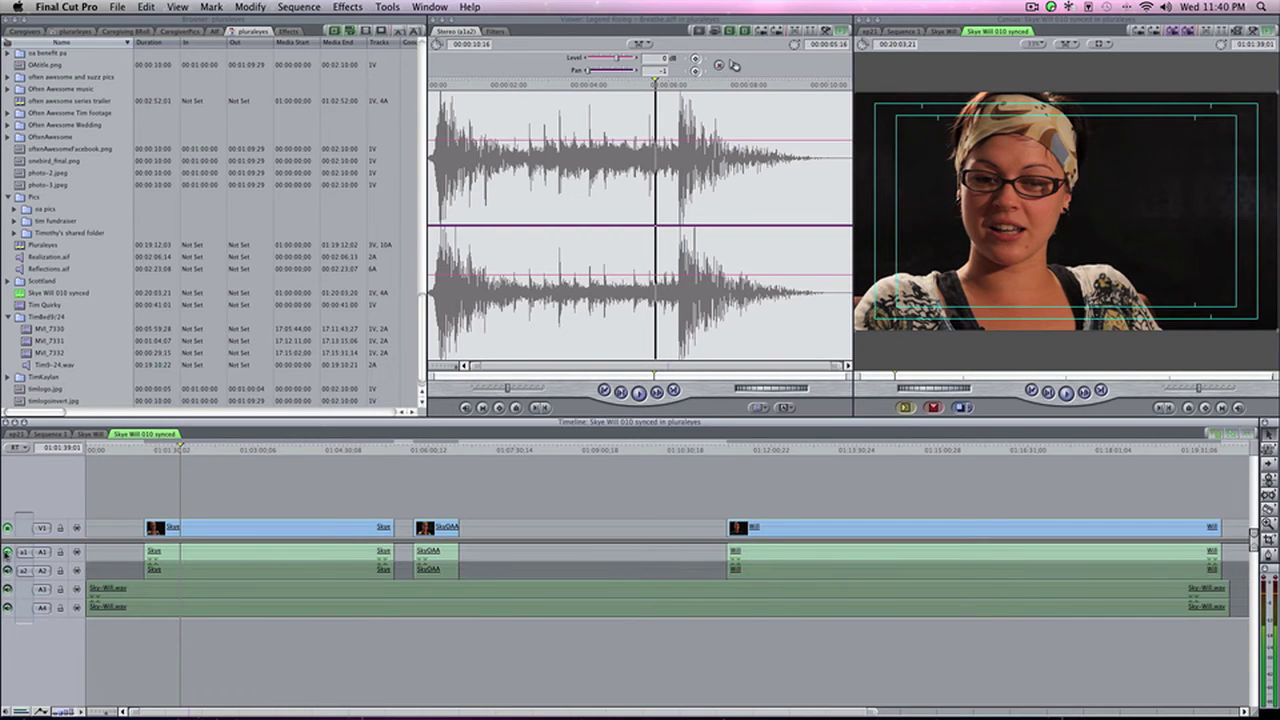
click(7, 552)
click(7, 589)
click(7, 608)
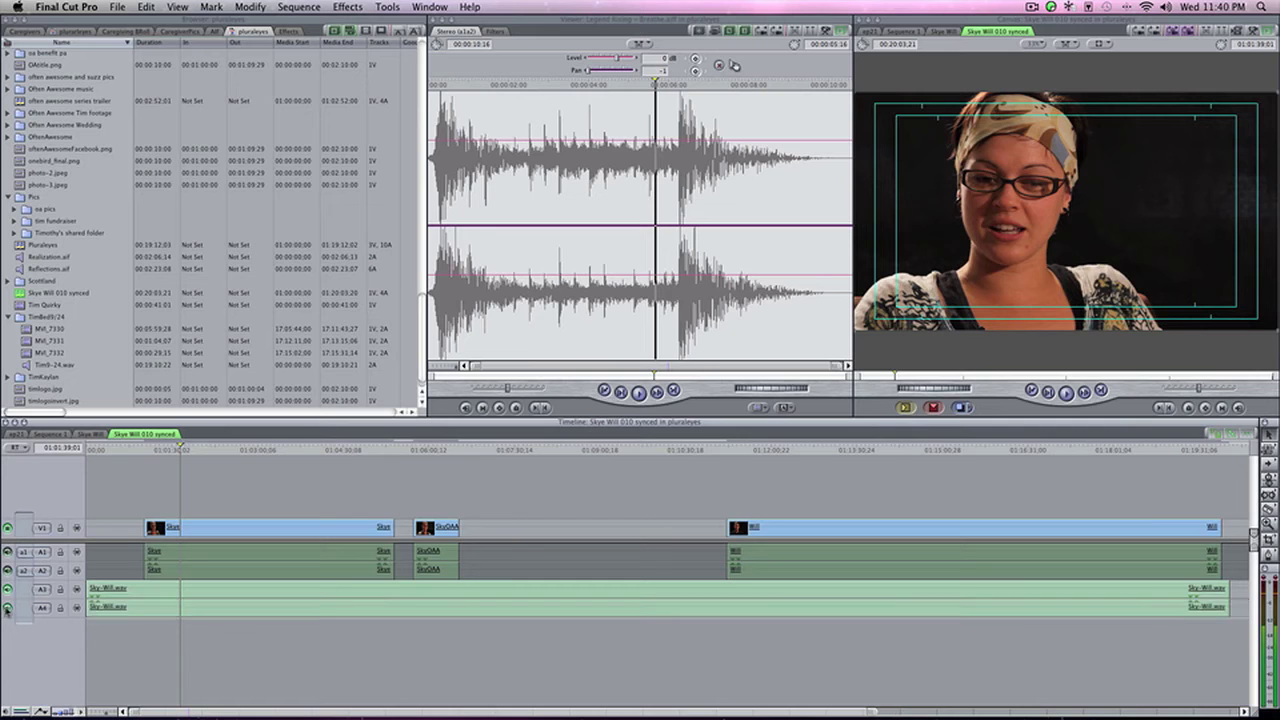
key(space)
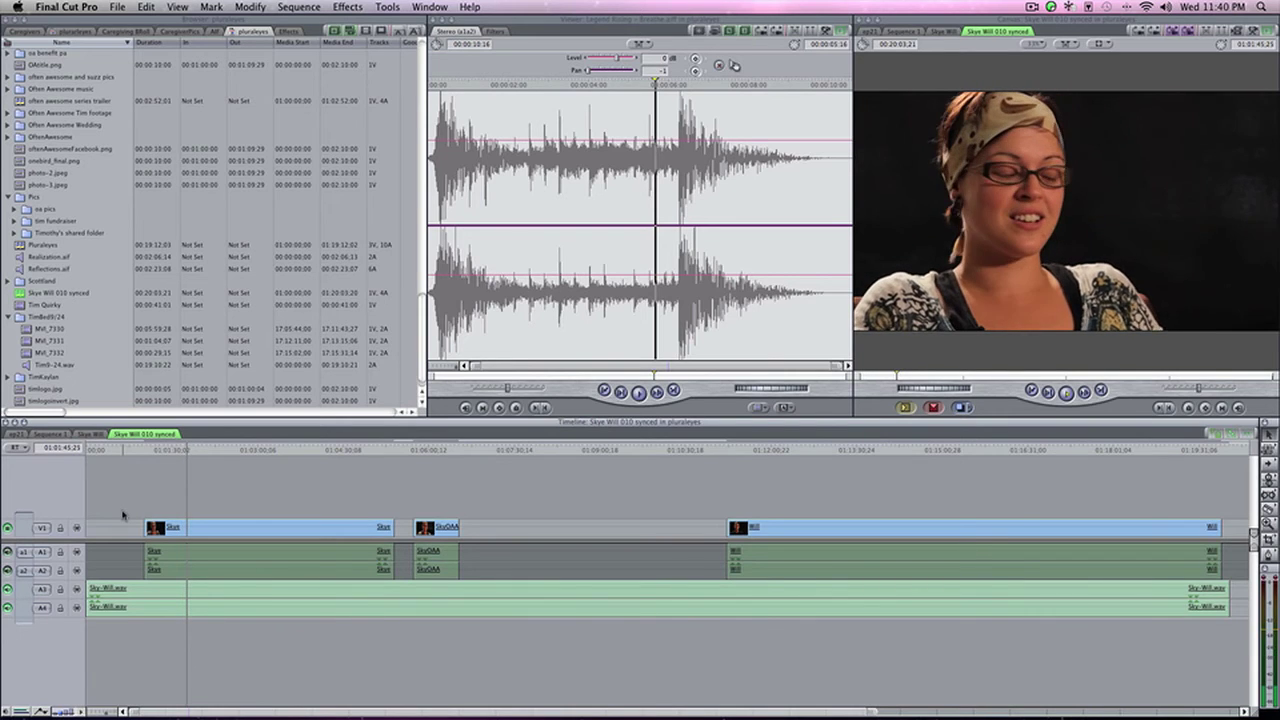
key(space)
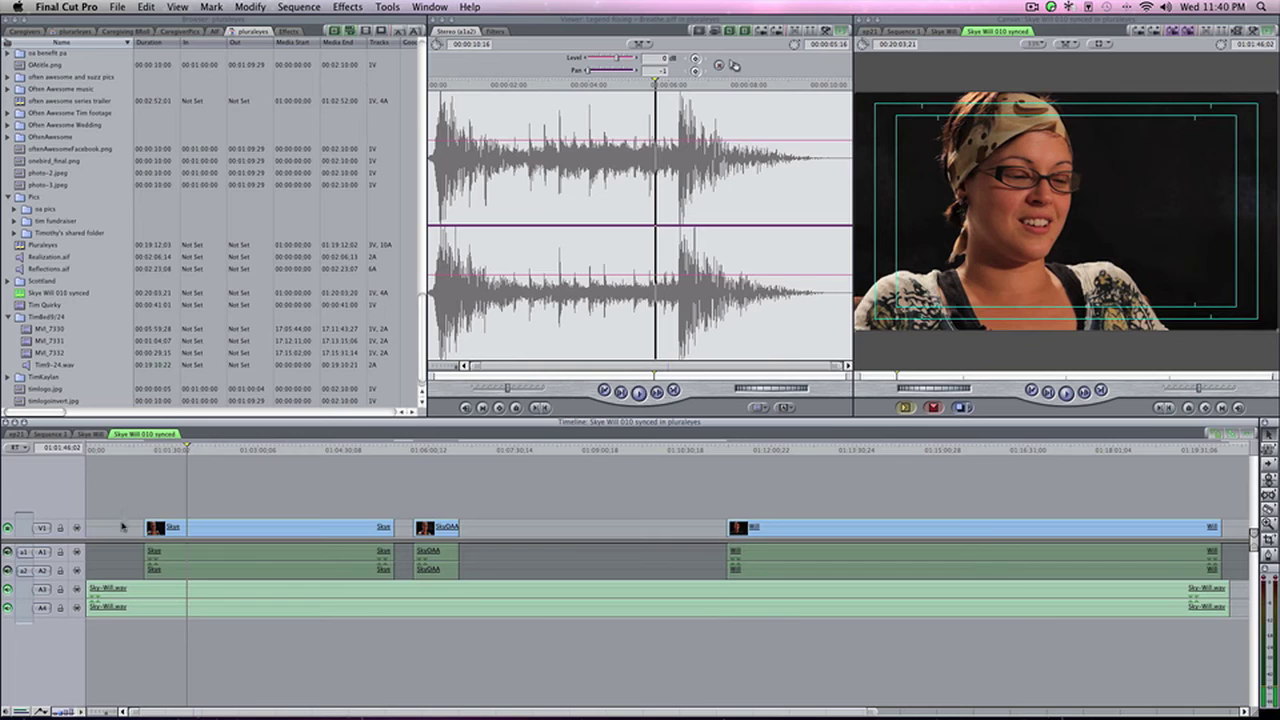
Move the Sky-Will.wav clip up onto tracks A1 and A2 and toggle their audibility
click(210, 594)
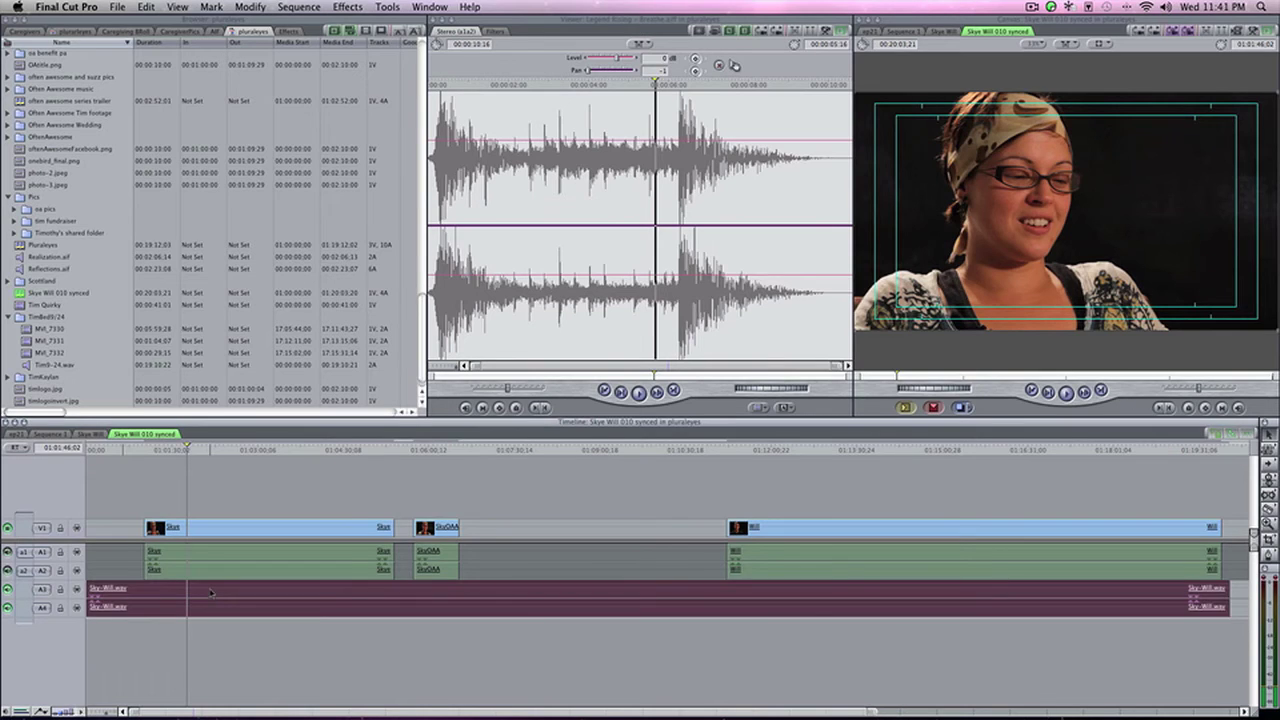
drag(210, 594, 211, 556)
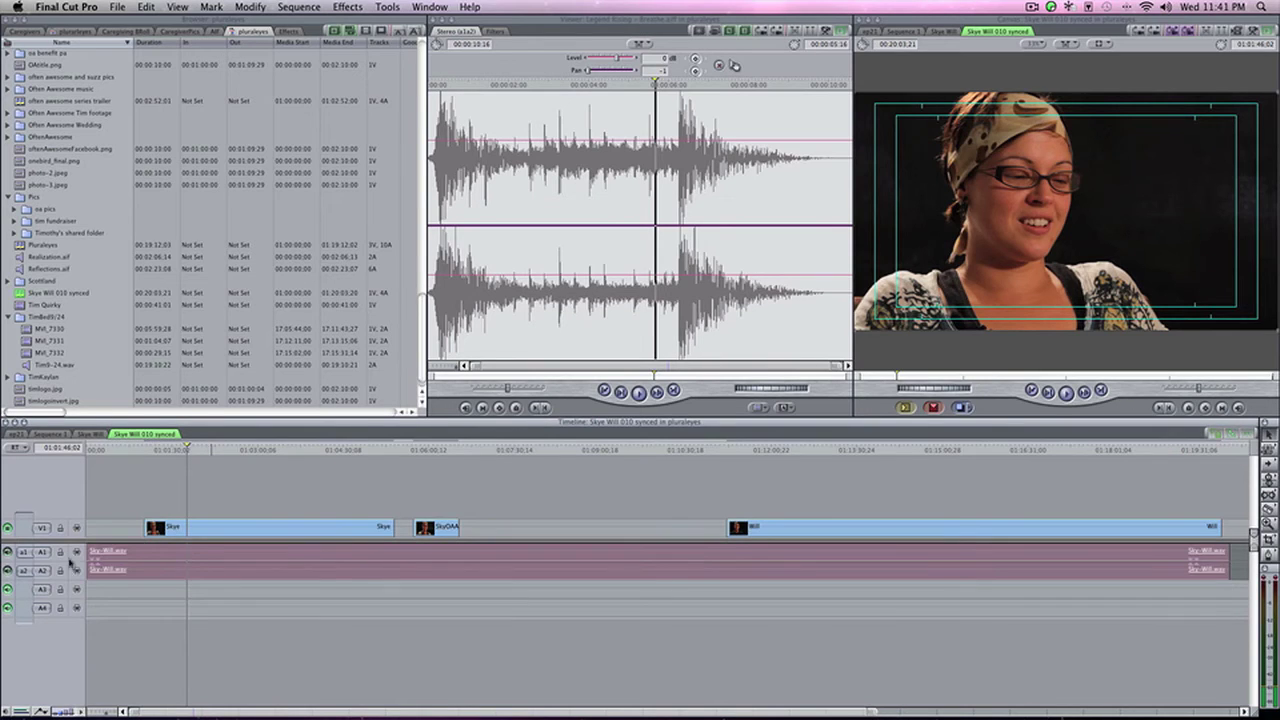
click(7, 552)
click(7, 570)
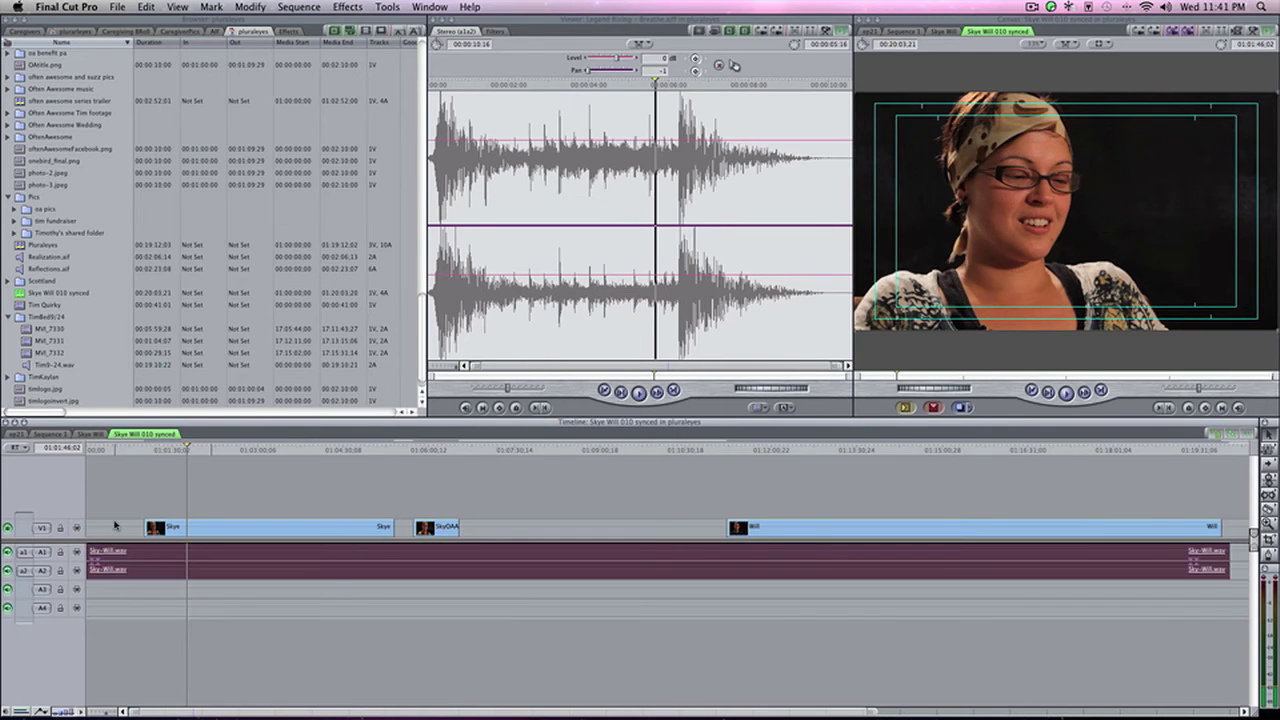
Blade the recorder audio at the start and end of the Skye, SkyOAA and Will clips
key(b)
click(145, 550)
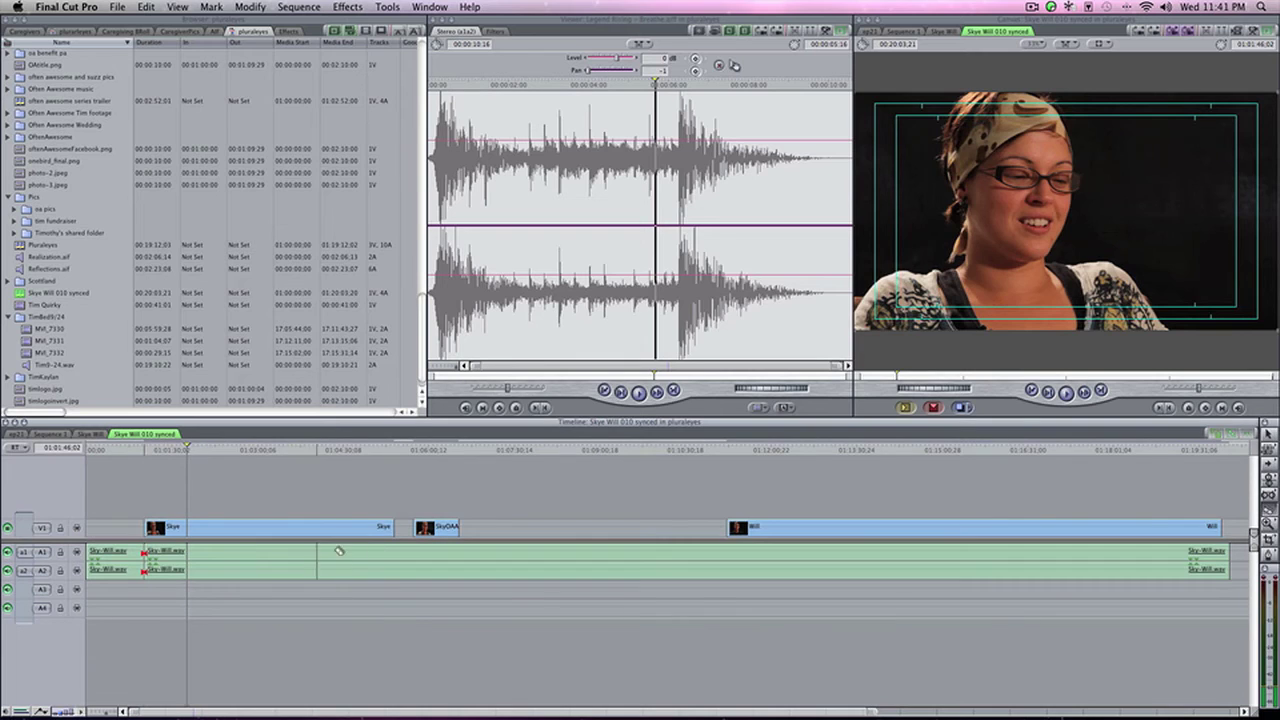
click(392, 551)
click(412, 551)
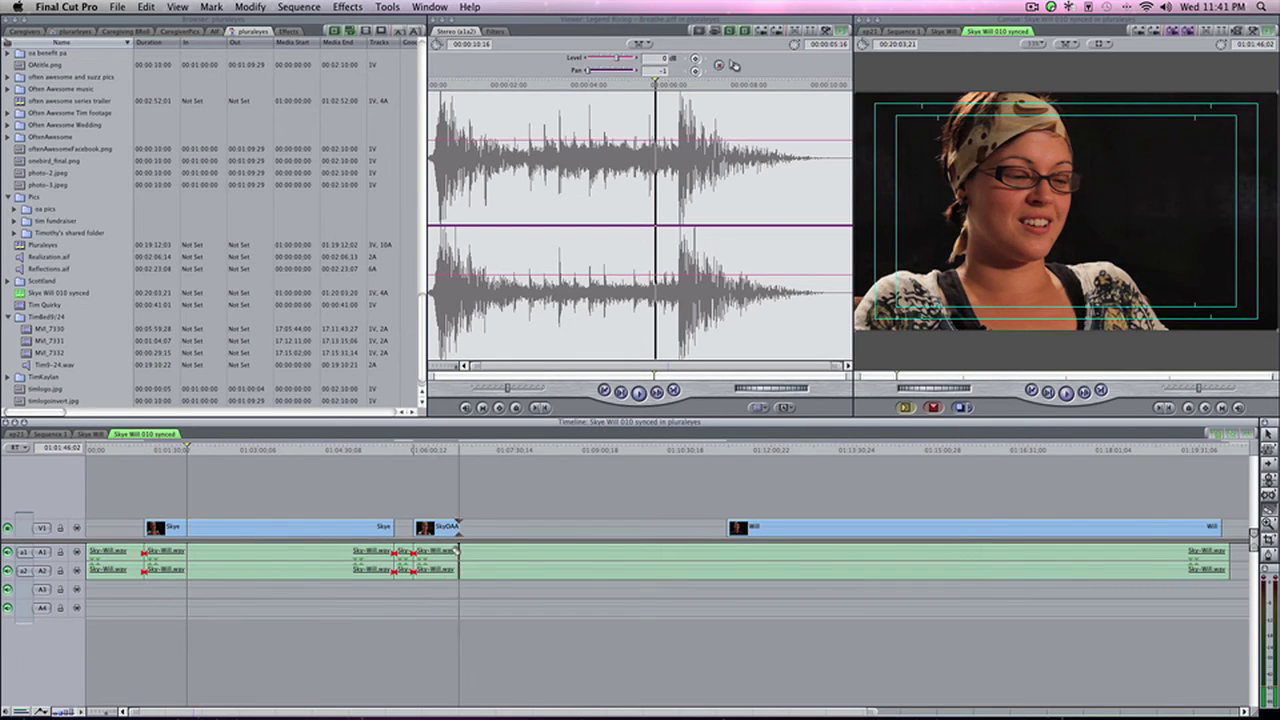
click(458, 551)
click(727, 551)
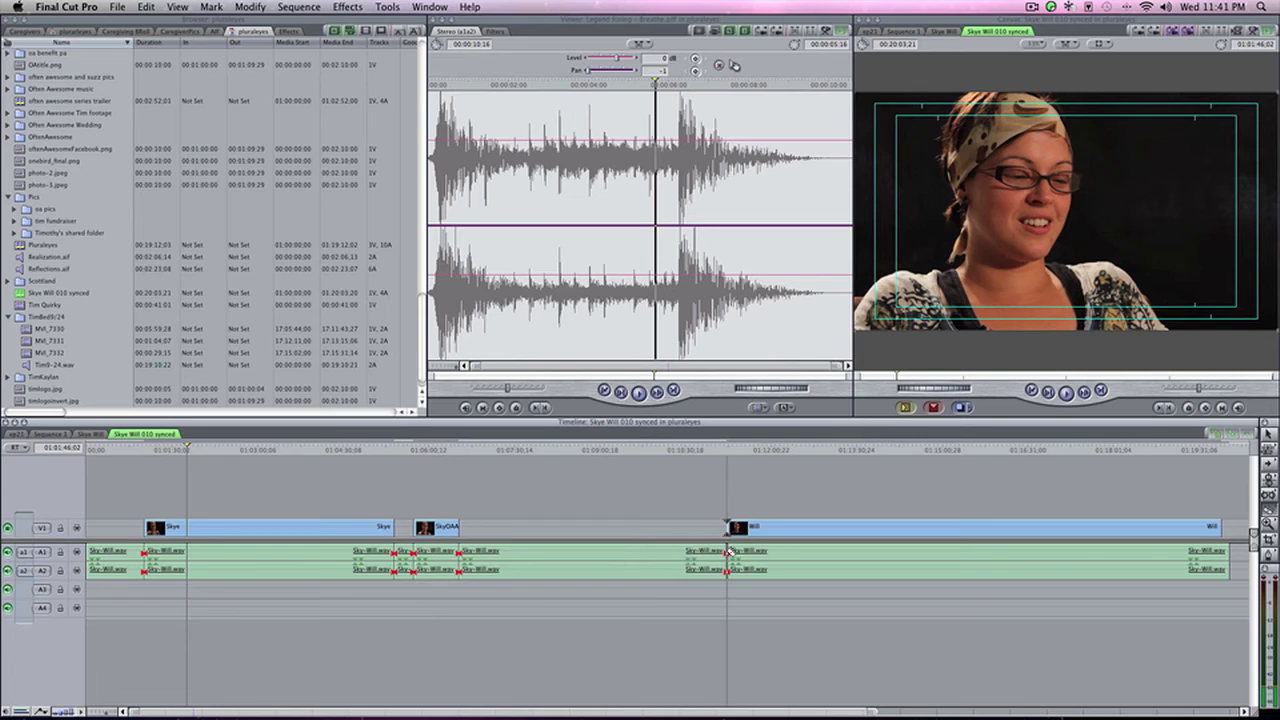
click(1224, 551)
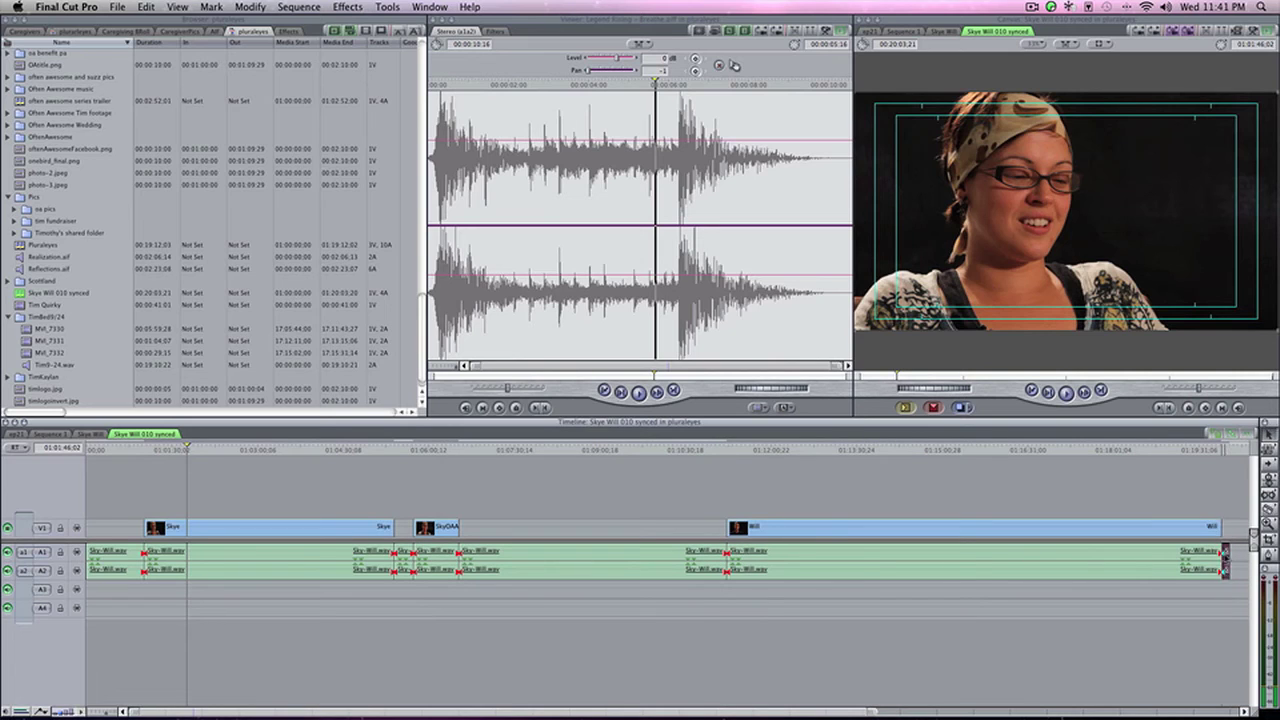
Delete the audio pieces before Skye and in the gaps between the clips
key(Delete)
click(640, 557)
key(Delete)
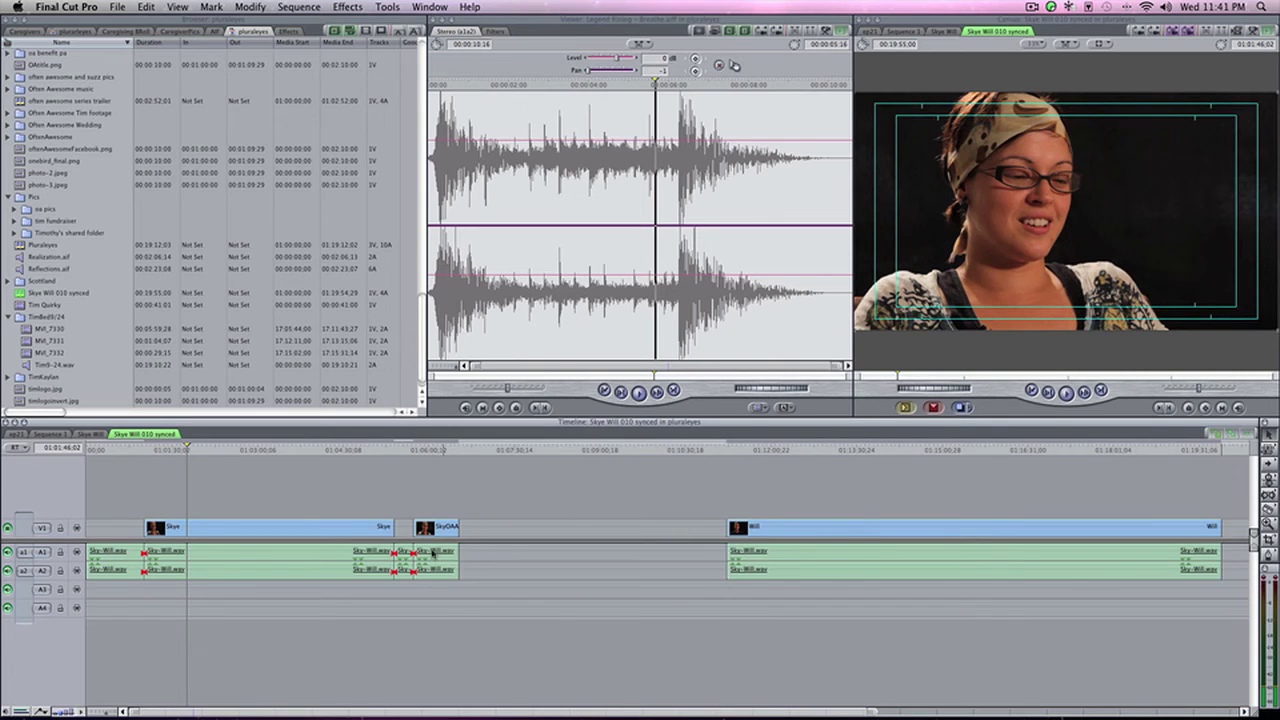
click(405, 557)
key(Delete)
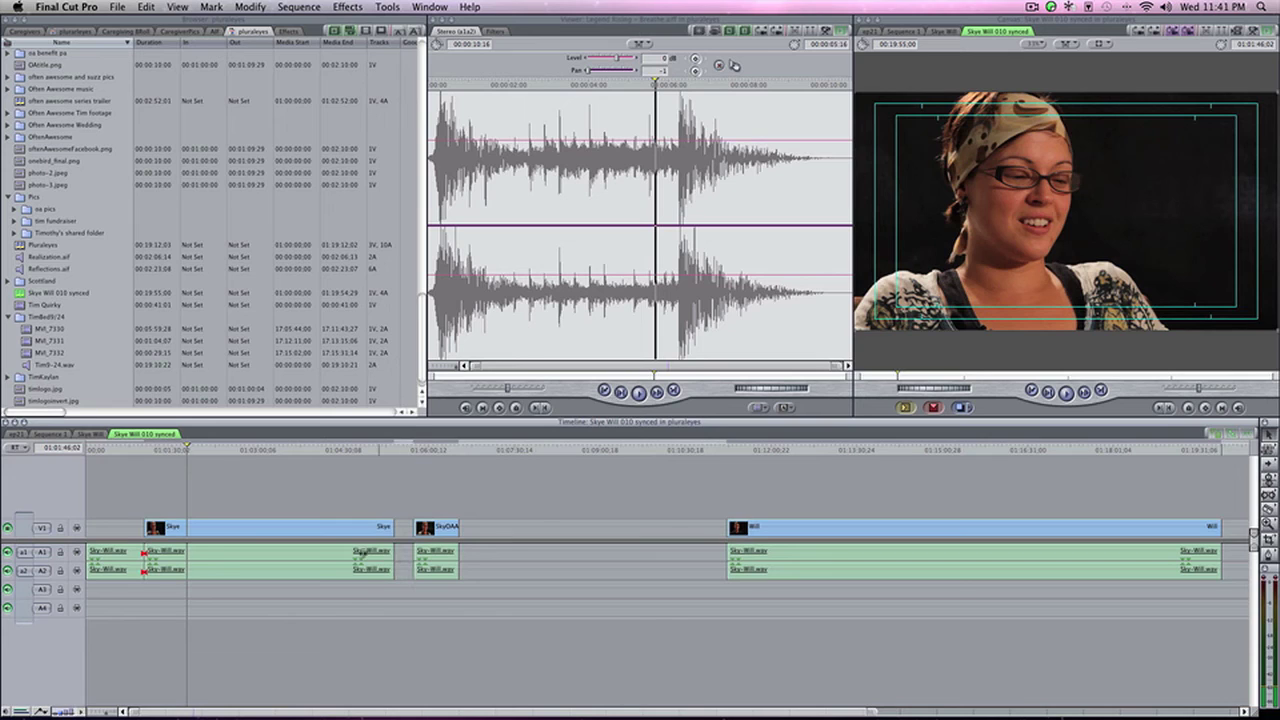
click(96, 557)
key(Delete)
Link the Skye, SkyOAA and Will videos to their trimmed audio with ⌘L
click(254, 530)
key(super+l)
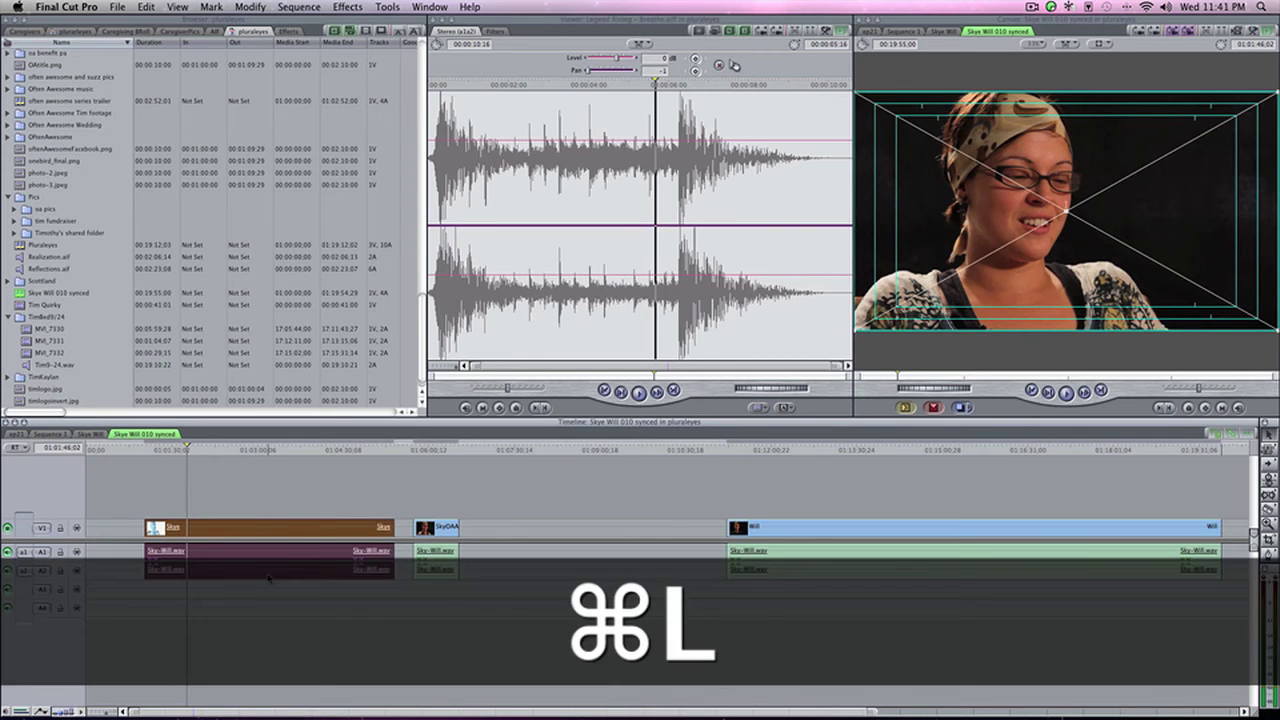
click(440, 552)
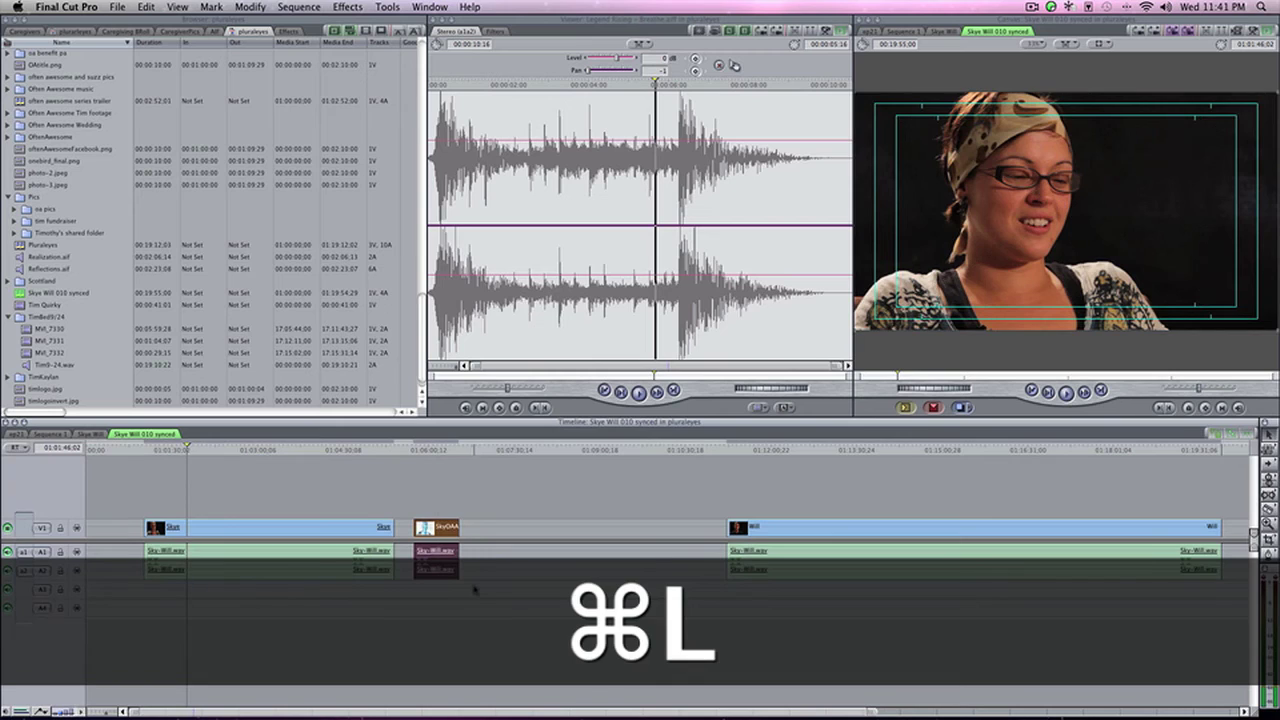
key(super+l)
click(805, 552)
key(super+l)
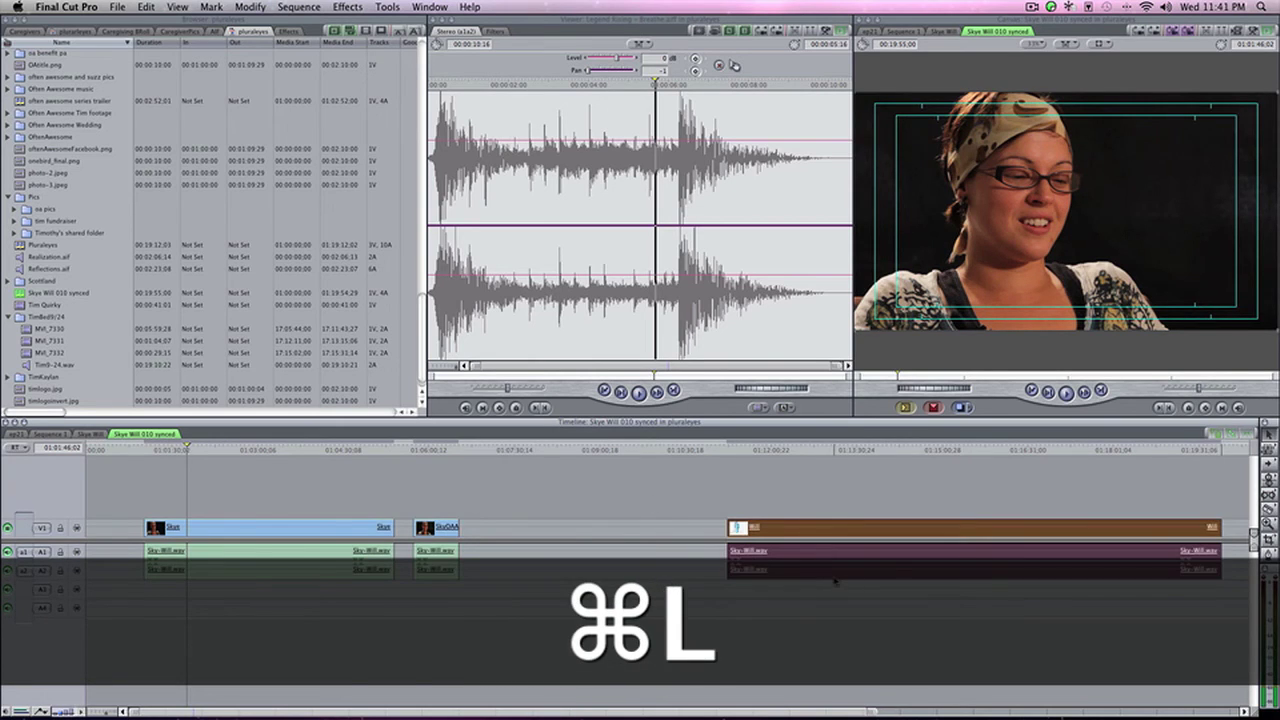
click(822, 482)
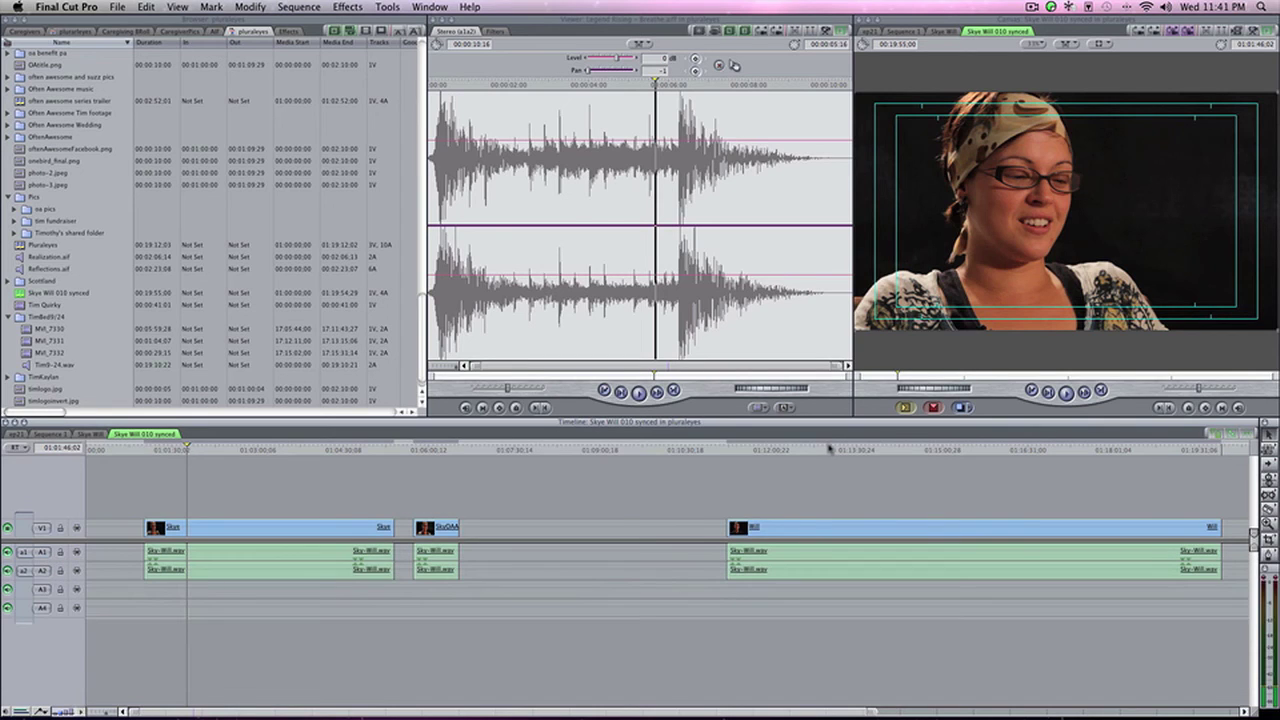
click(829, 450)
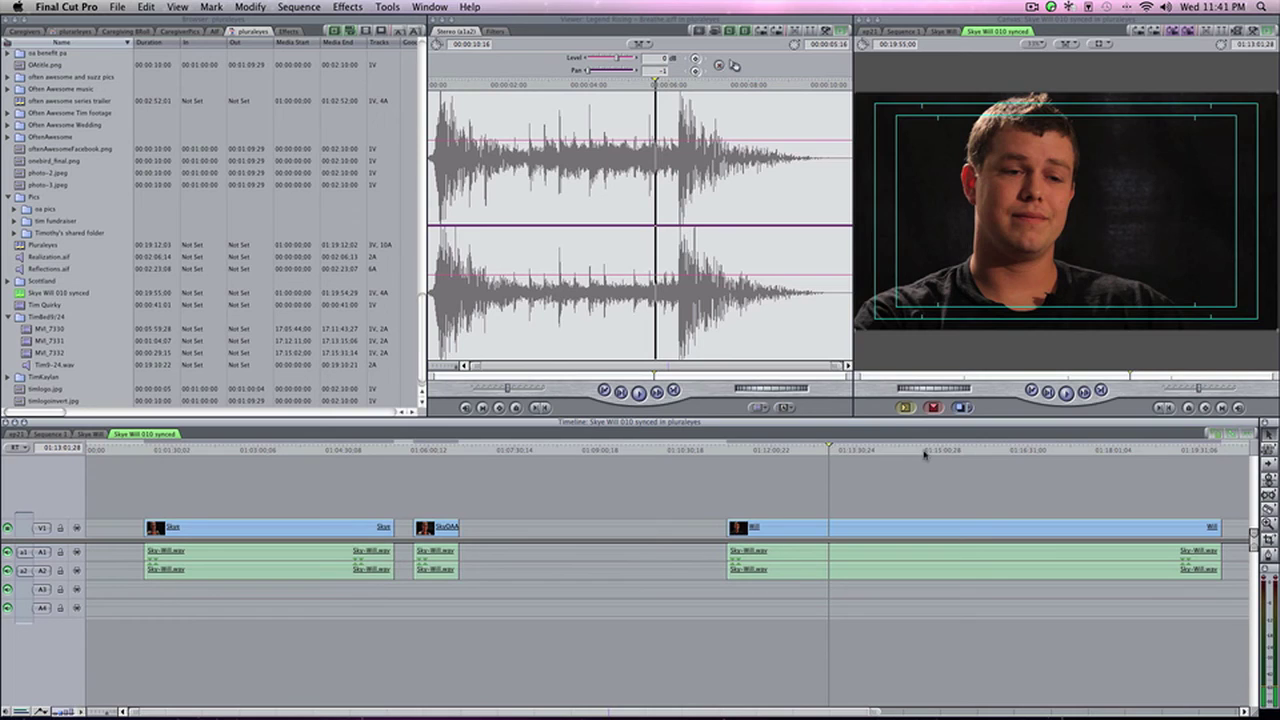
key(space)
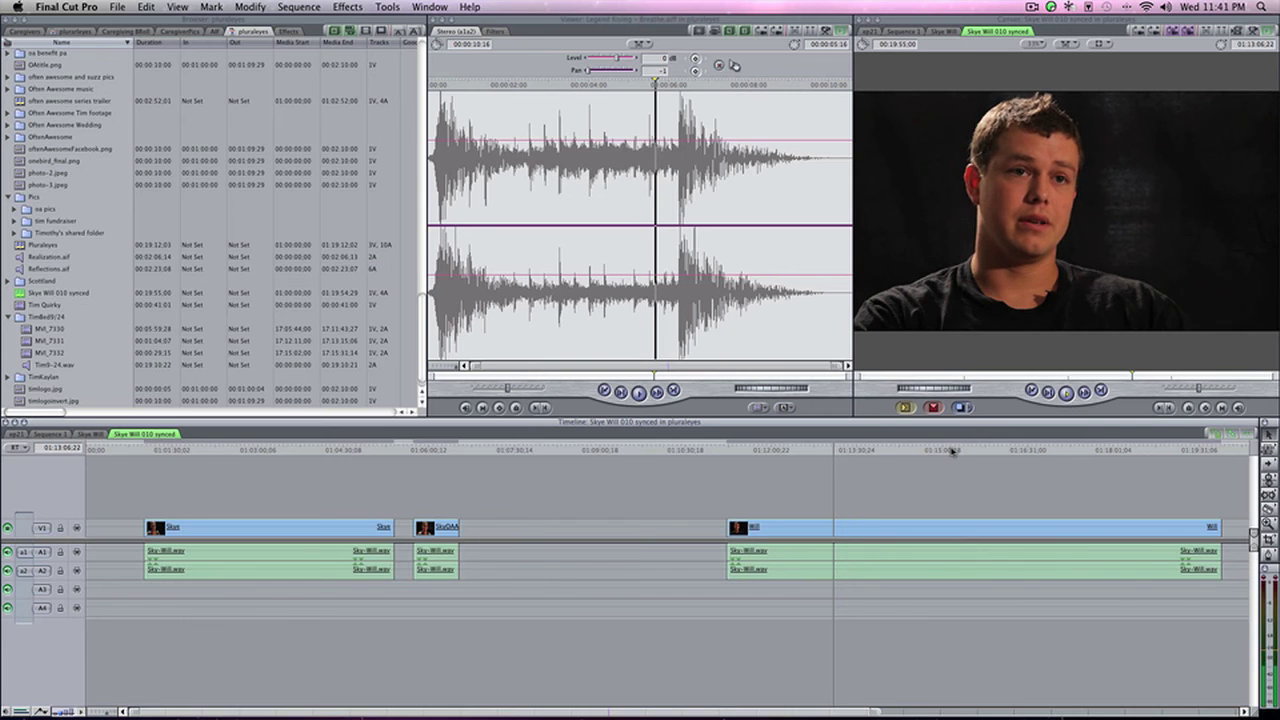
key(space)
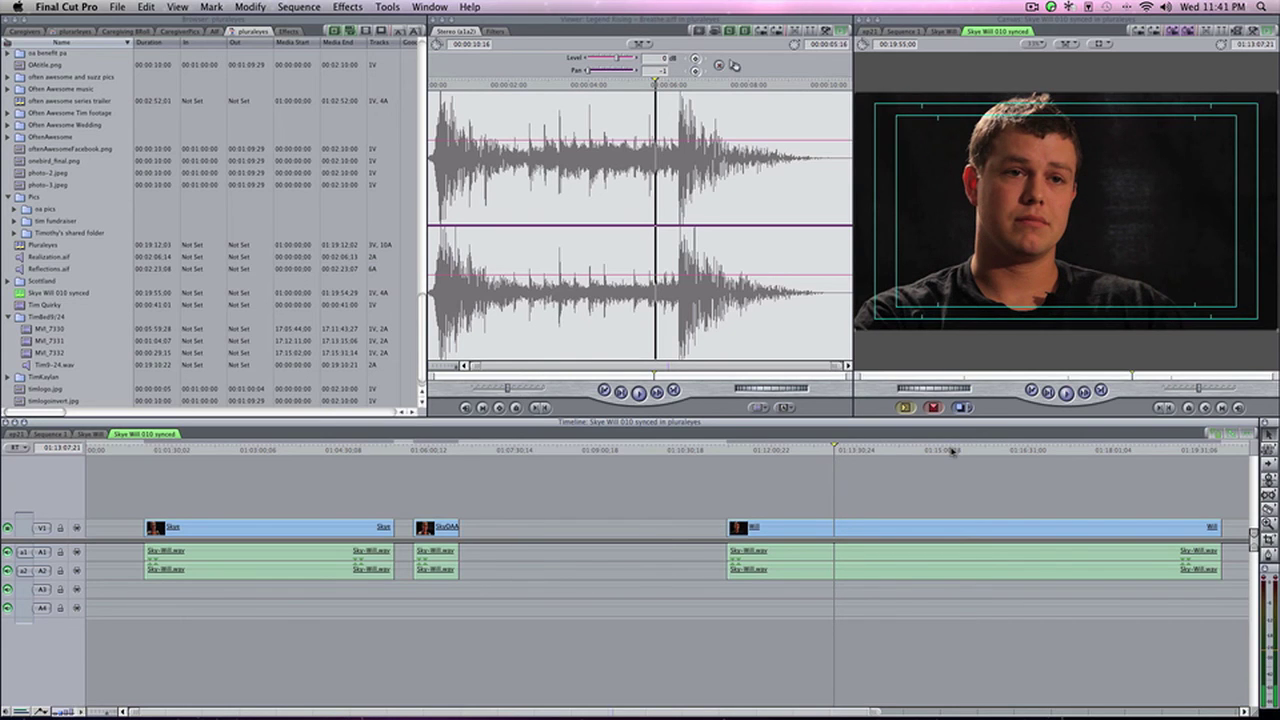